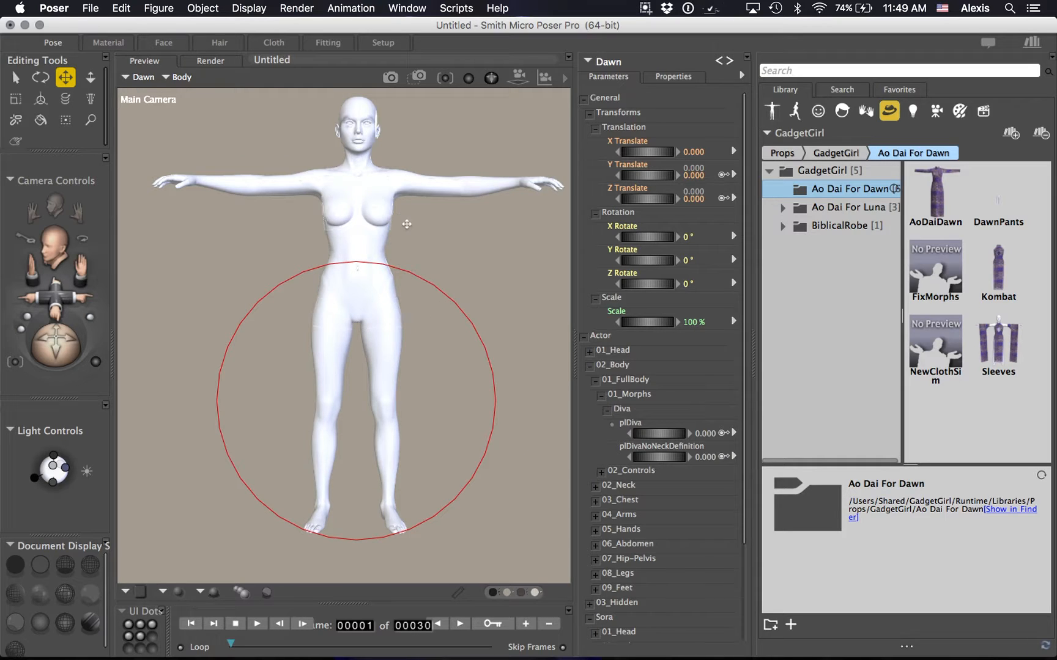
Step: Set the Dawn figure's full-body plDiva morph to 1.000
scroll(661, 403, "down", 3)
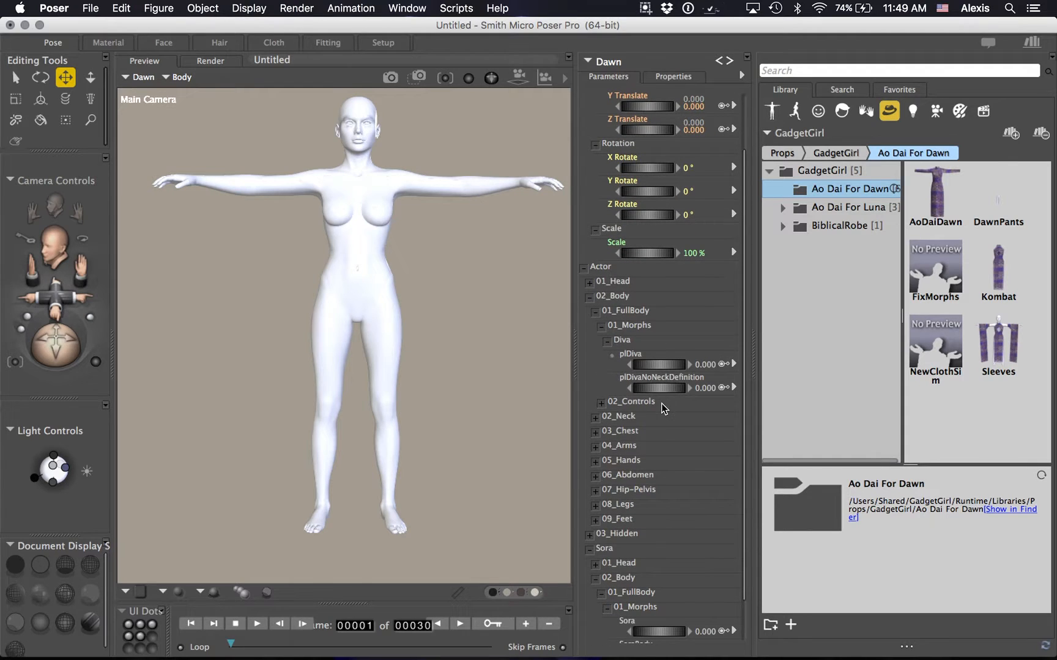
scroll(656, 354, "down", 2)
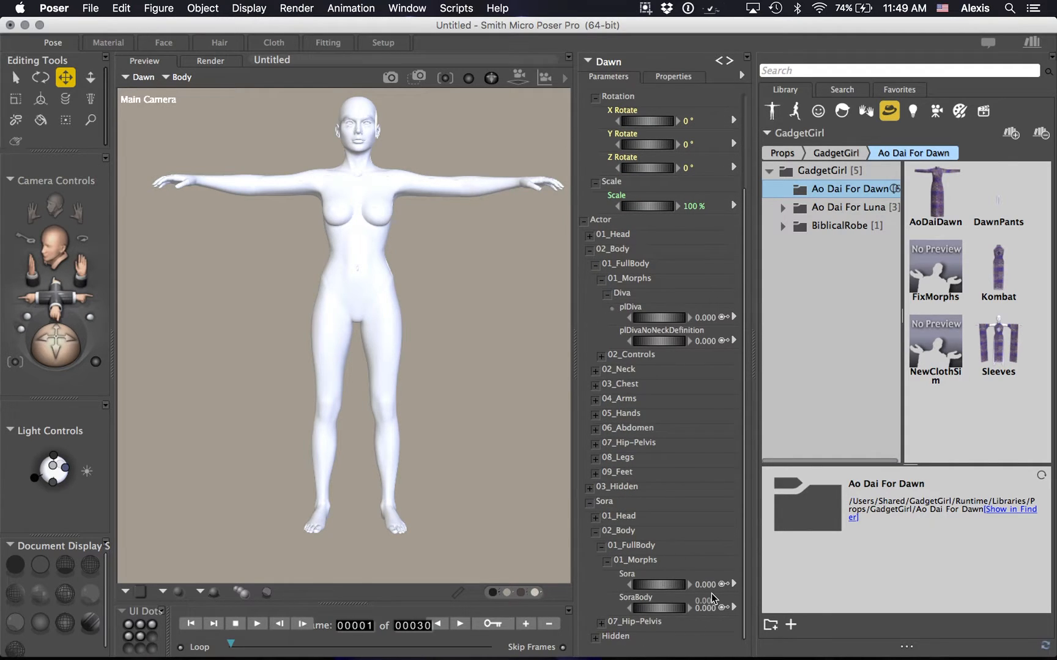
left_click_drag(683, 311, 756, 312)
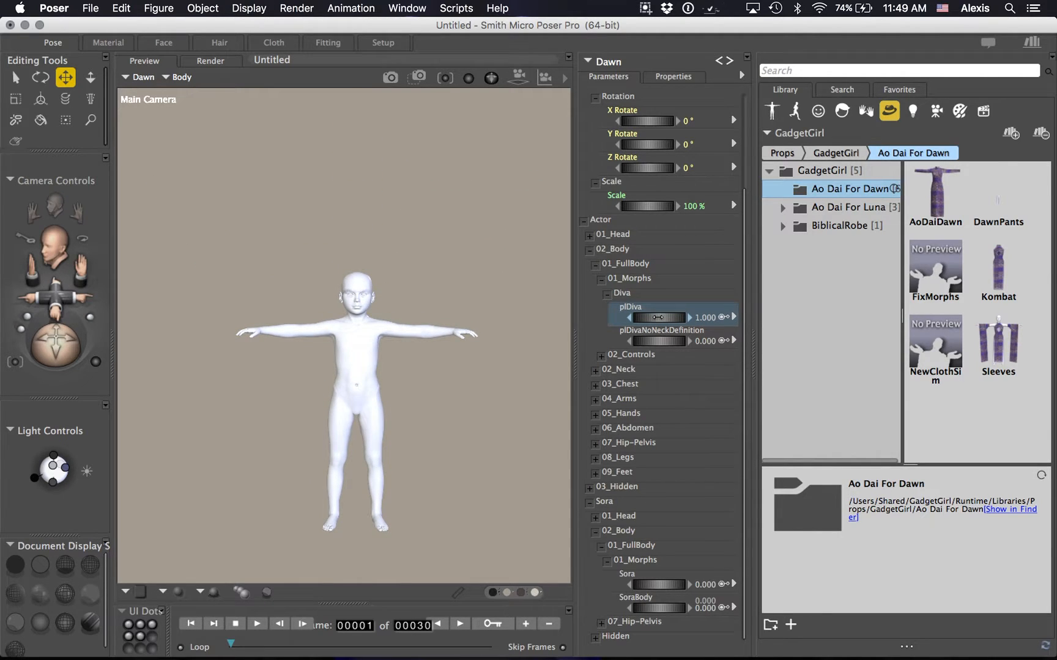
Step: Load the DawnPants prop onto the figure and reset the full-body plDiva morph to 0.000
left_click(1001, 205)
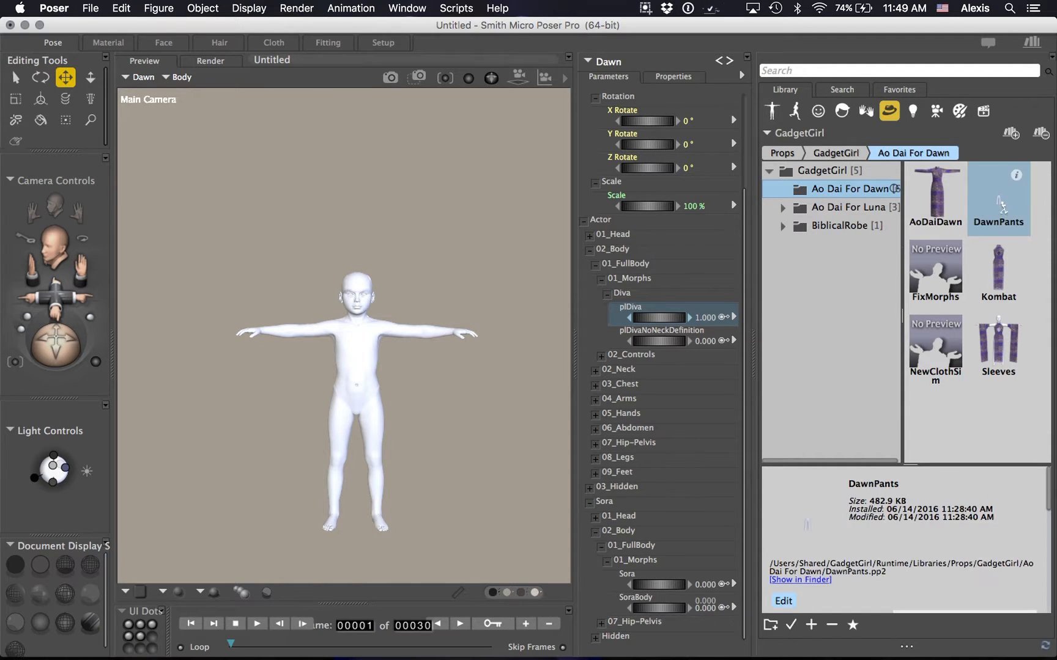
double_click(1001, 205)
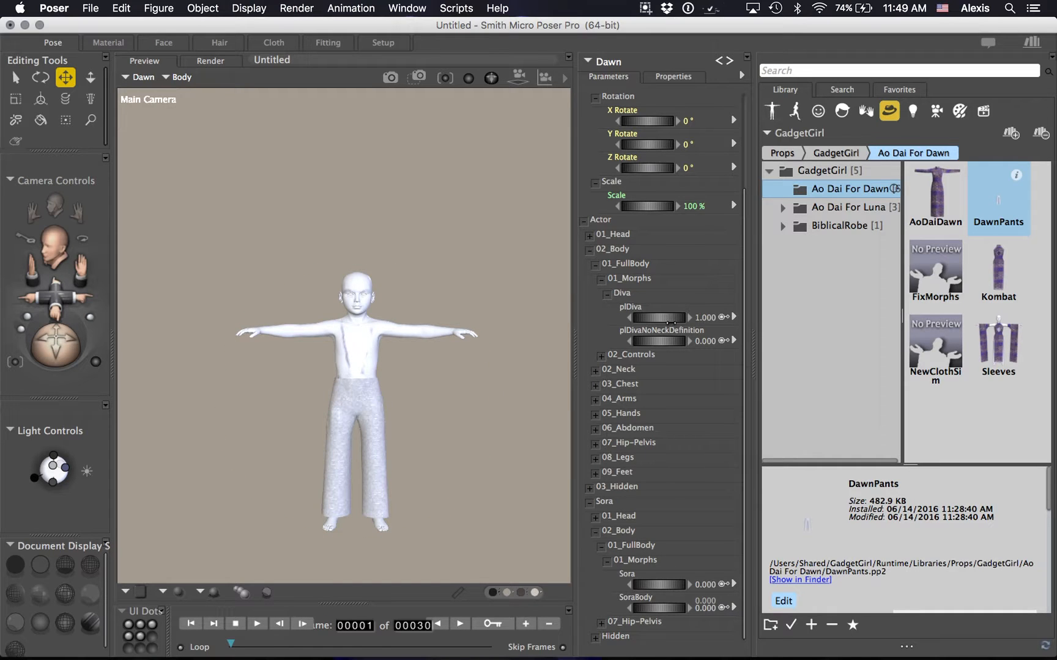
left_click_drag(670, 319, 623, 318)
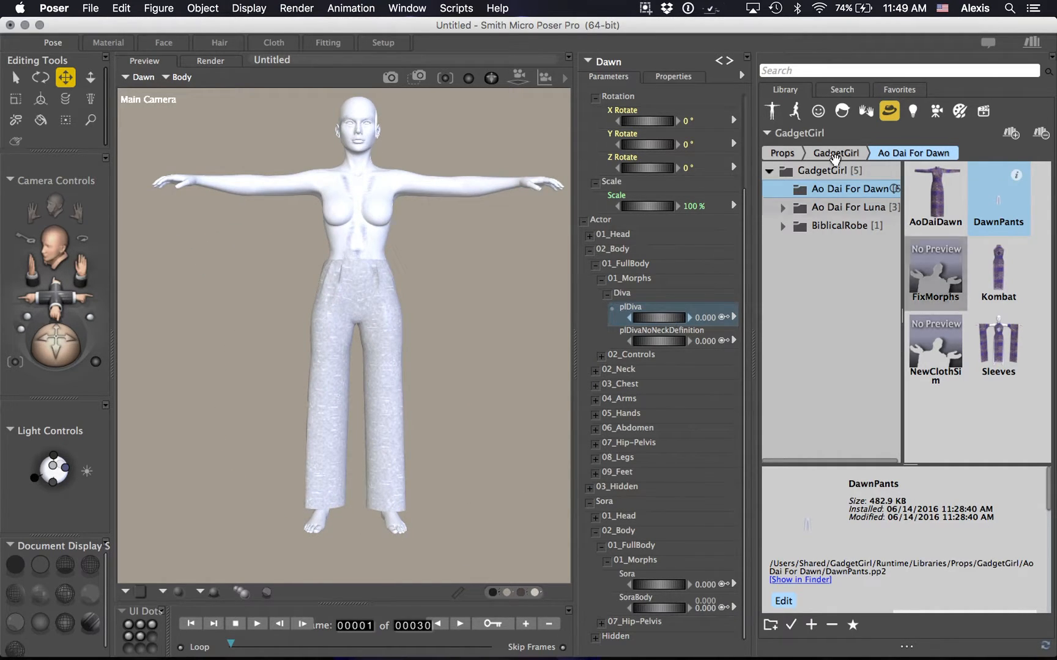
Step: Load the AoDaiDawn dress and set the figure's body morphs to plDiva 0.610 and Sora 0.640
left_click(939, 208)
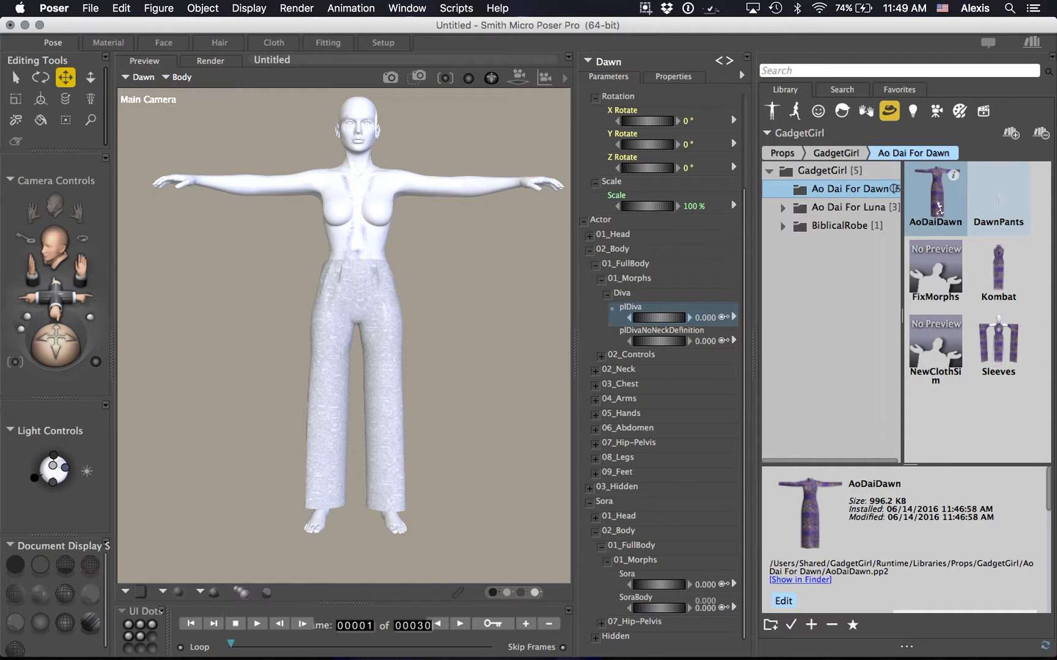
double_click(932, 200)
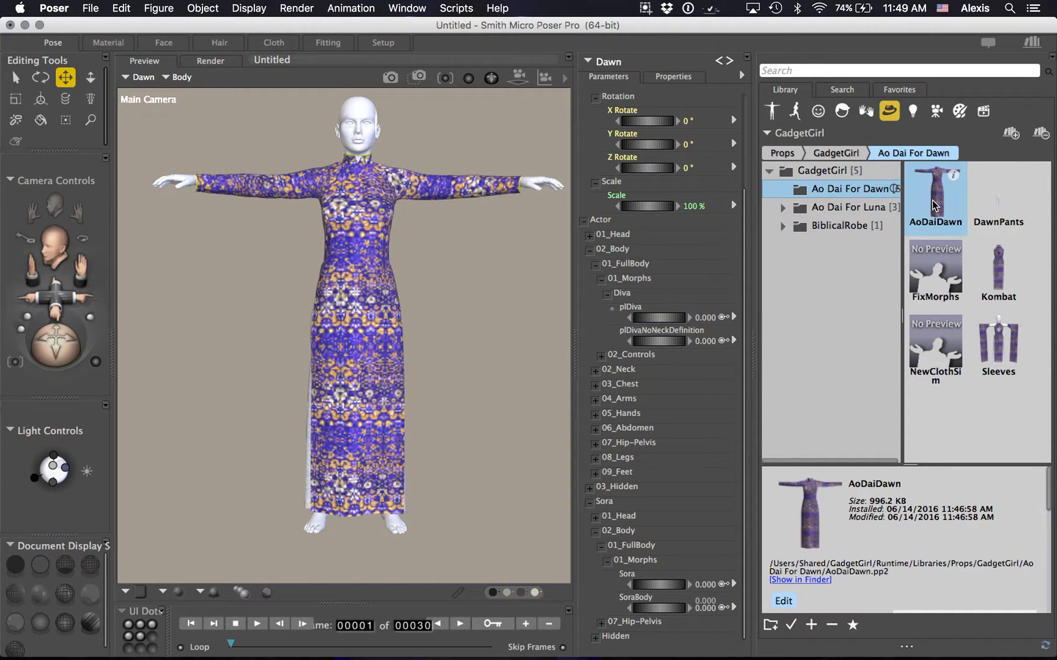
left_click_drag(654, 318, 675, 317)
mouse_move(655, 585)
left_mouse_down()
mouse_move(685, 585)
mouse_move(663, 585)
left_mouse_up()
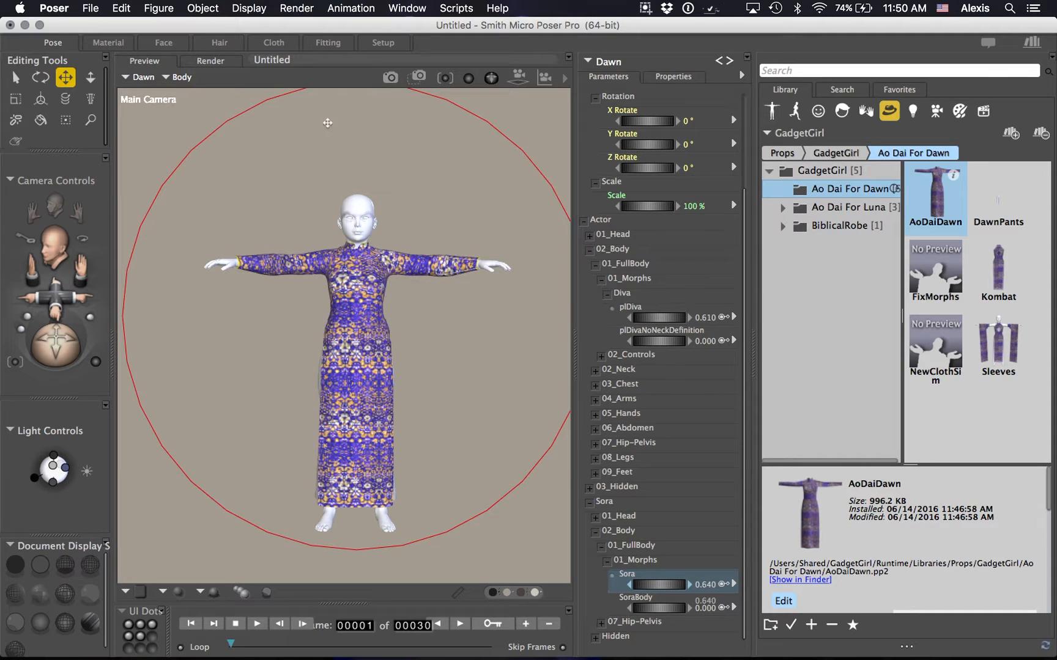
Step: Select the DawnPants prop on the figure and check the Cloth room for existing simulations
left_click(178, 77)
mouse_move(184, 87)
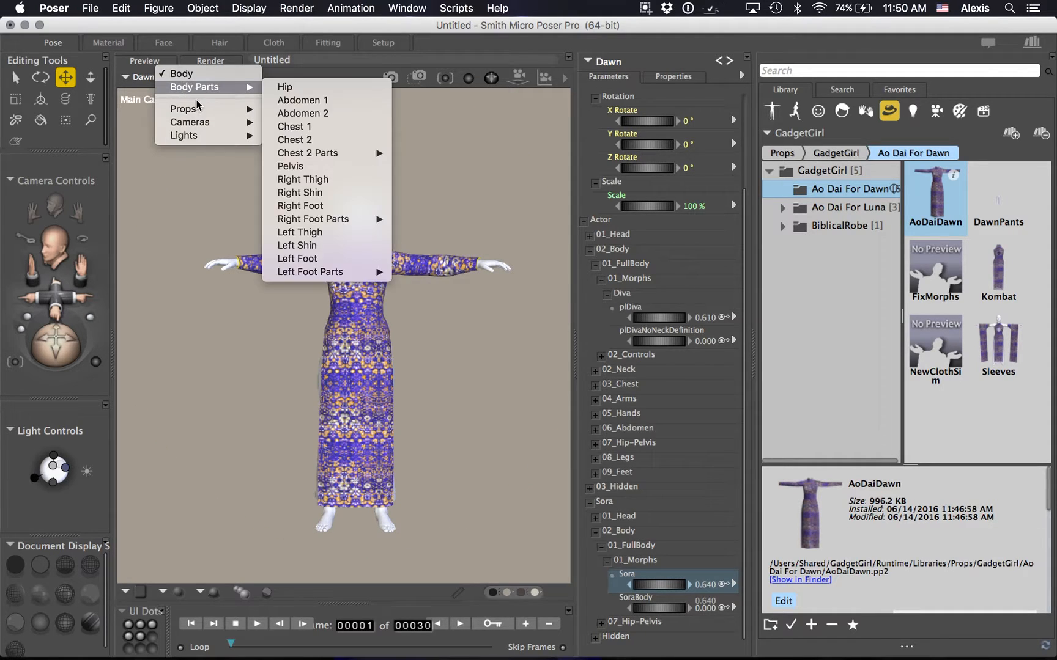
mouse_move(205, 104)
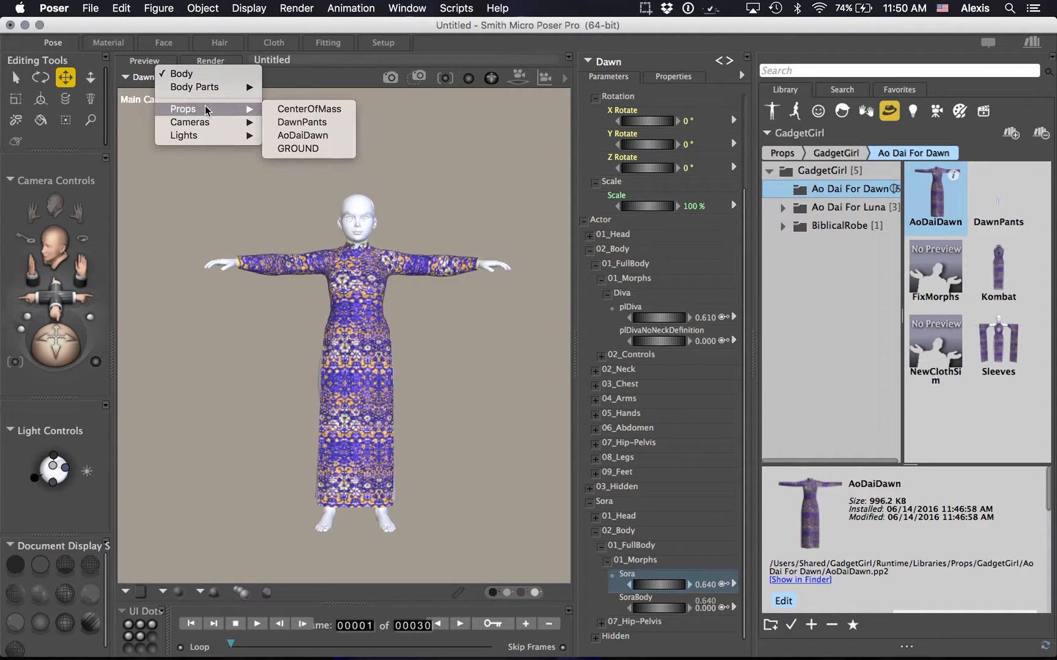
left_click(324, 120)
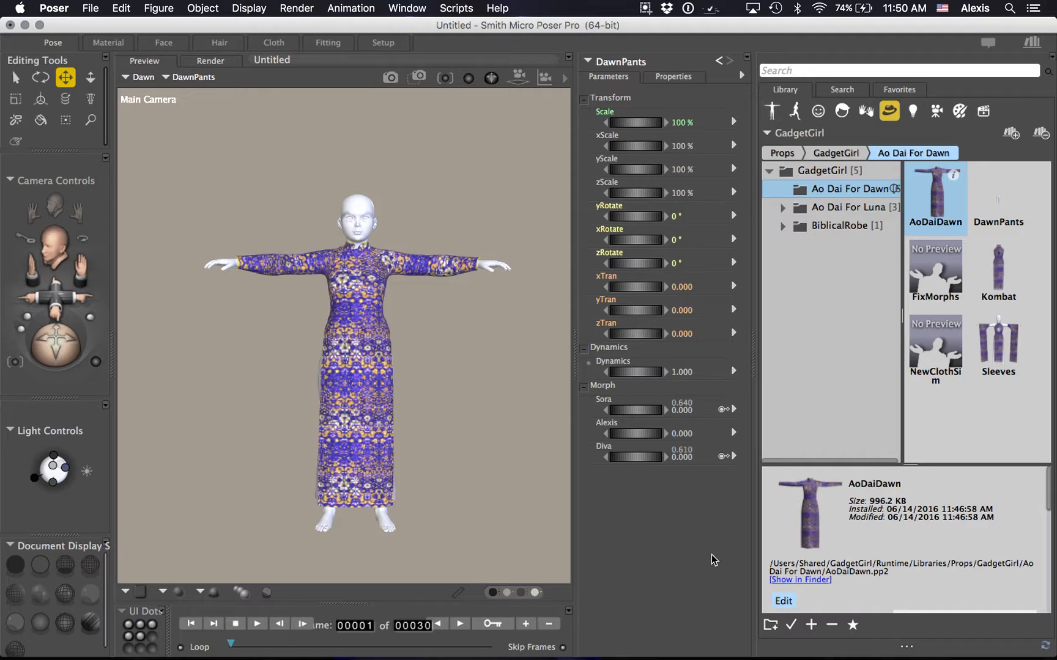
left_click(263, 41)
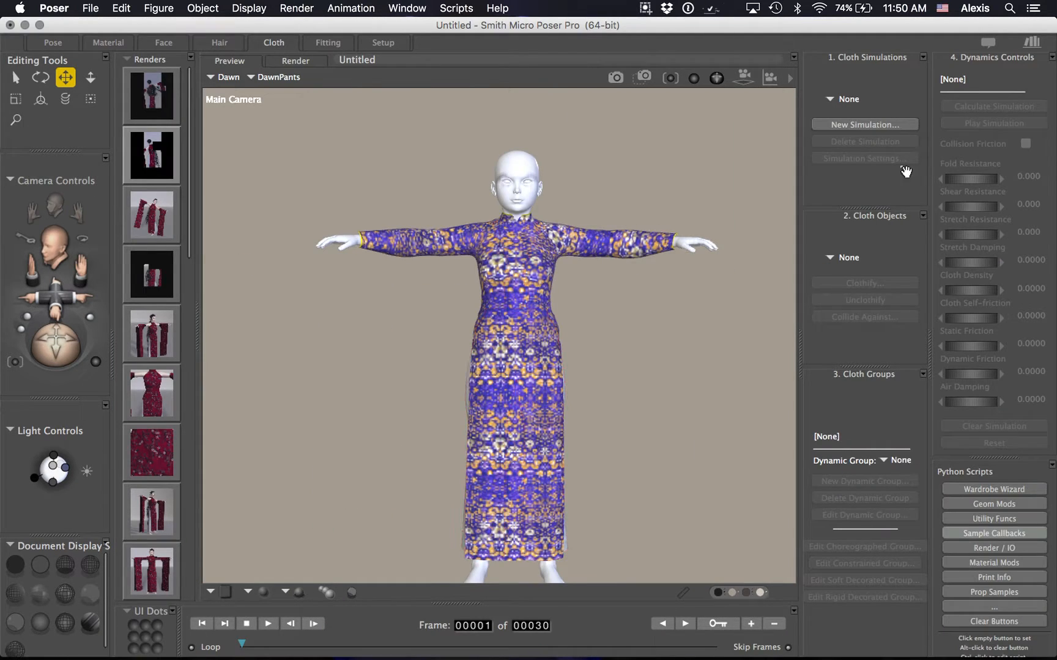
left_click(64, 46)
Step: View the figure's pose at frame 30 and return the animation to frame 1
left_click(364, 628)
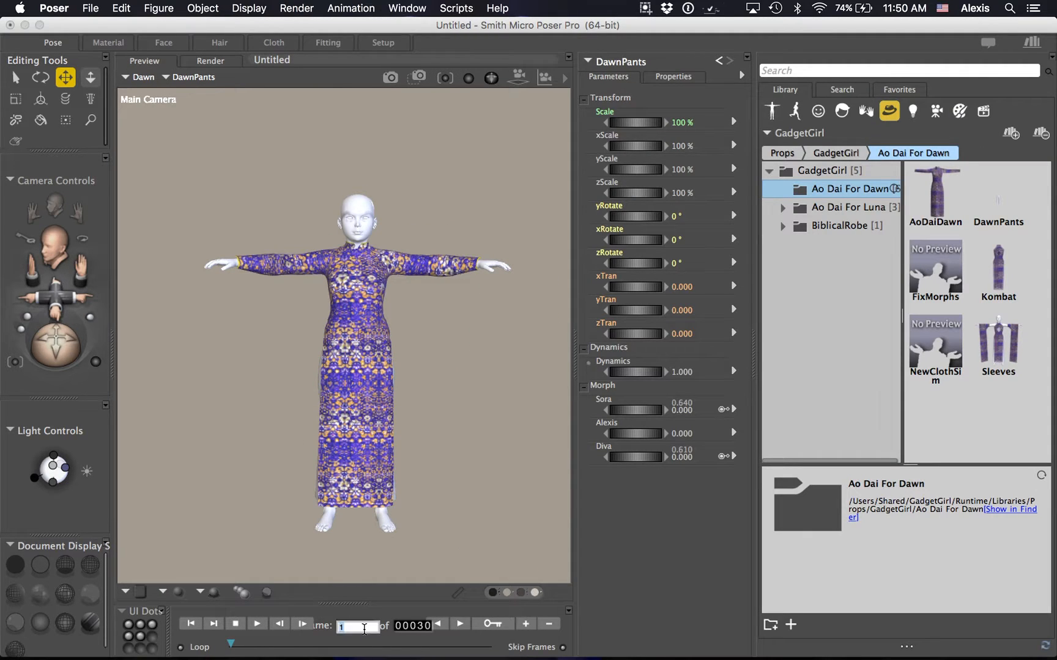
key("Return")
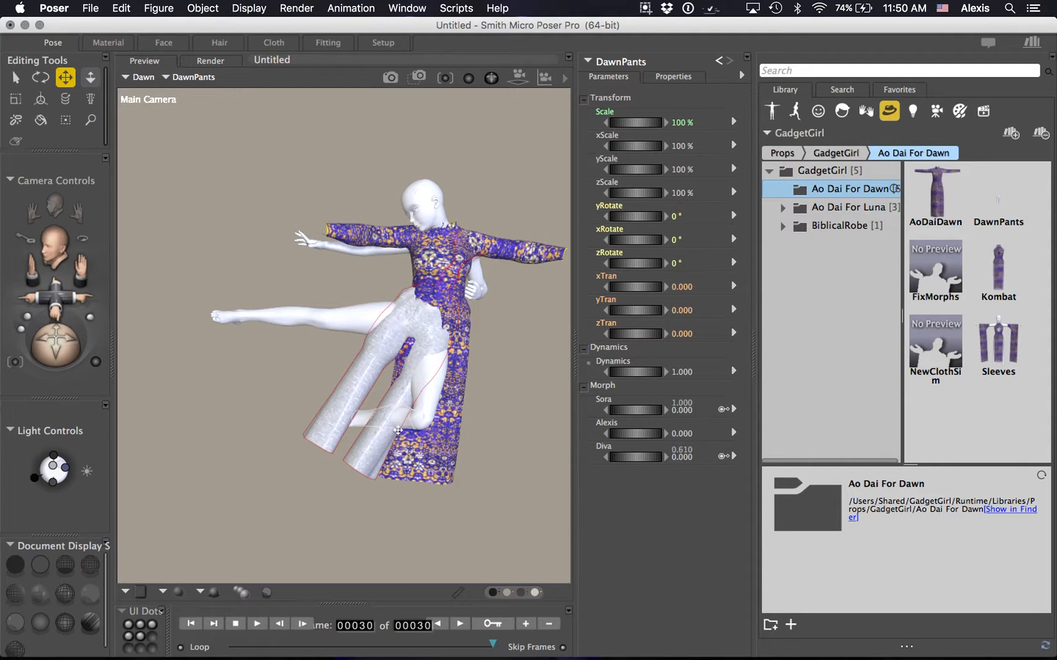
left_click(355, 623)
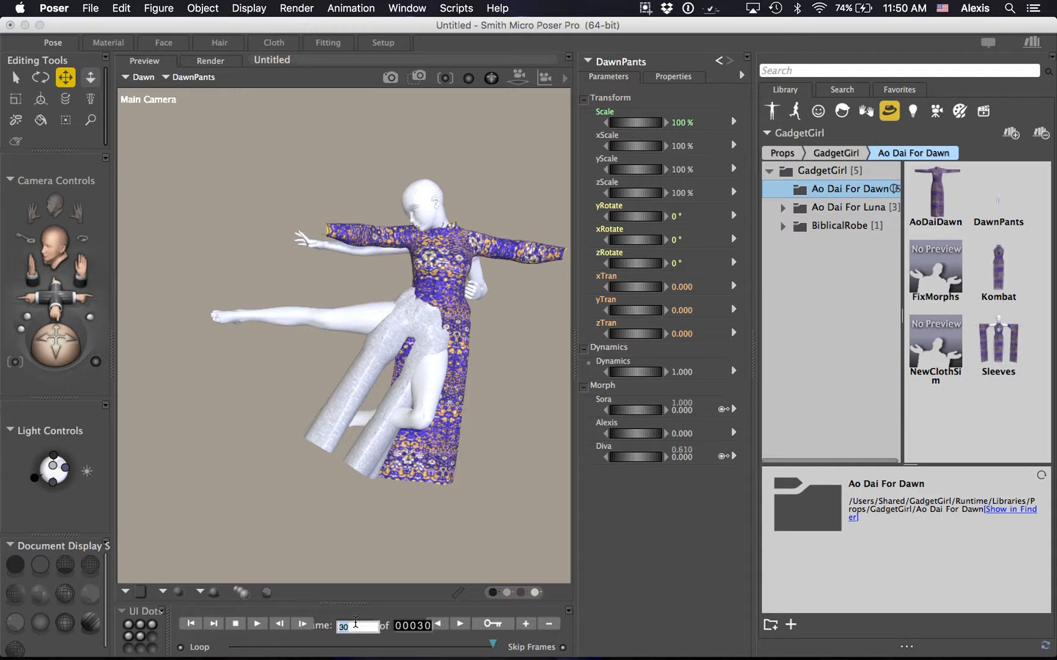
type("1")
key("Return")
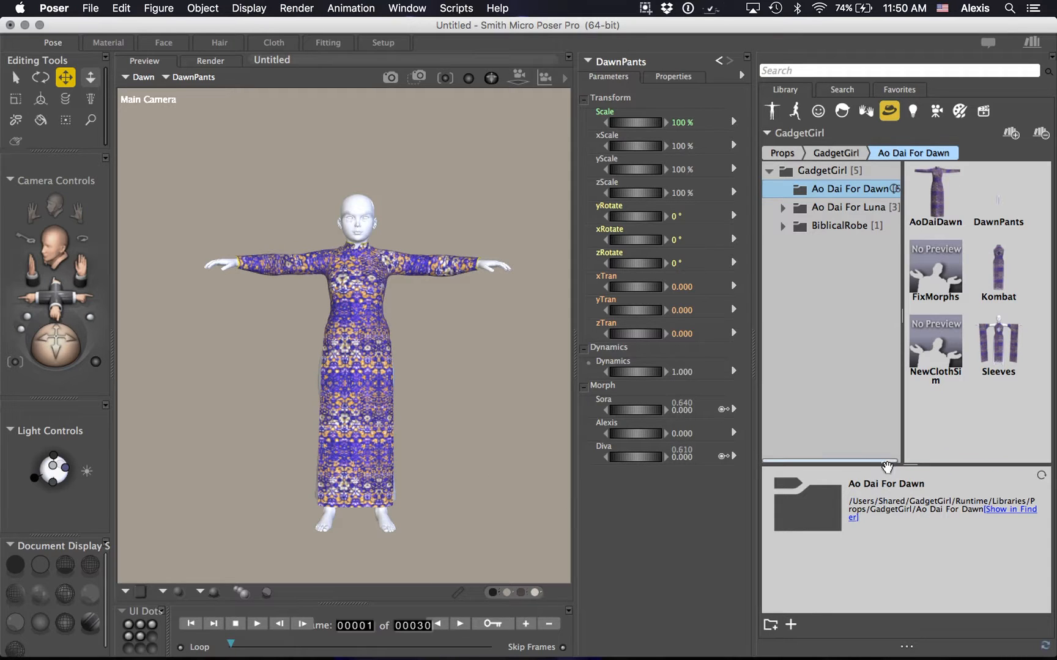
Step: Apply the NewClothSim library item to the DawnPants prop and to the AoDaiDawn prop
left_click(926, 334)
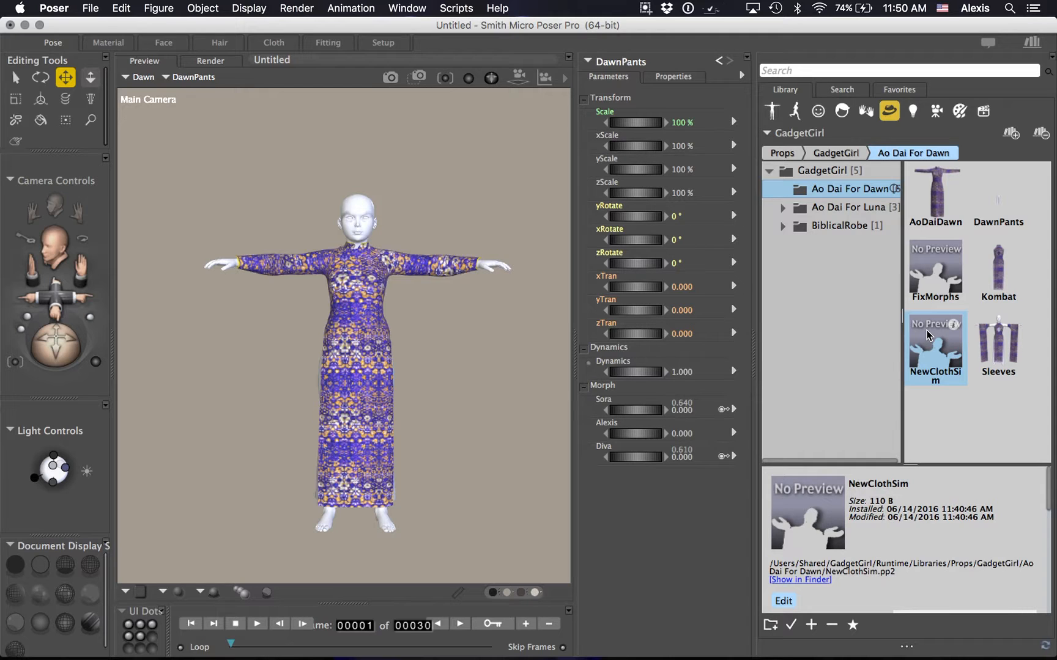
left_click(186, 78)
mouse_move(201, 111)
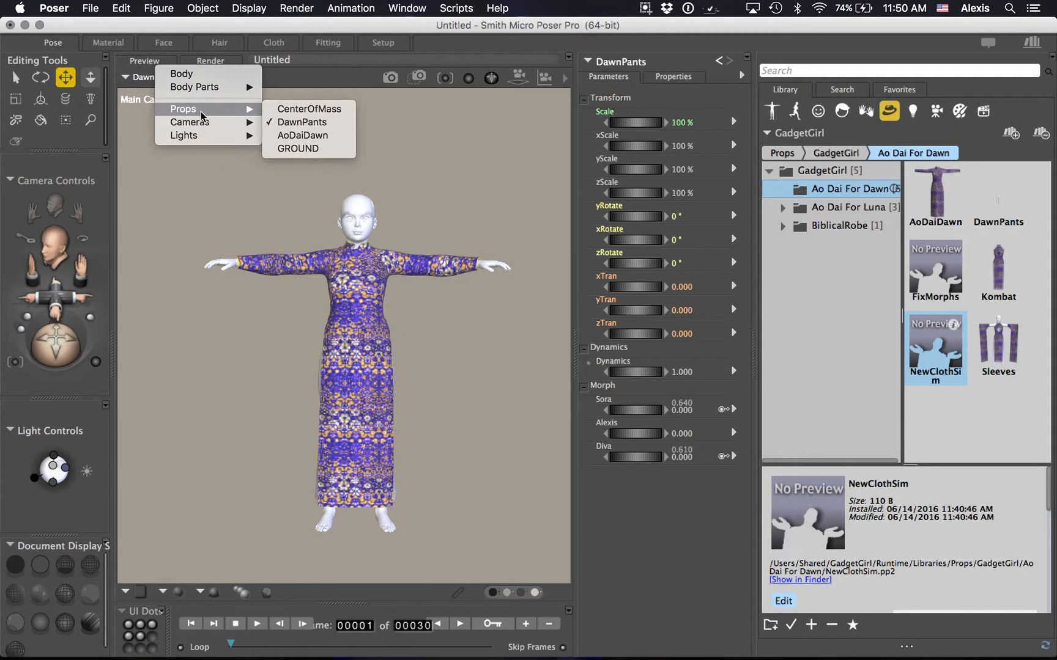
left_click(311, 137)
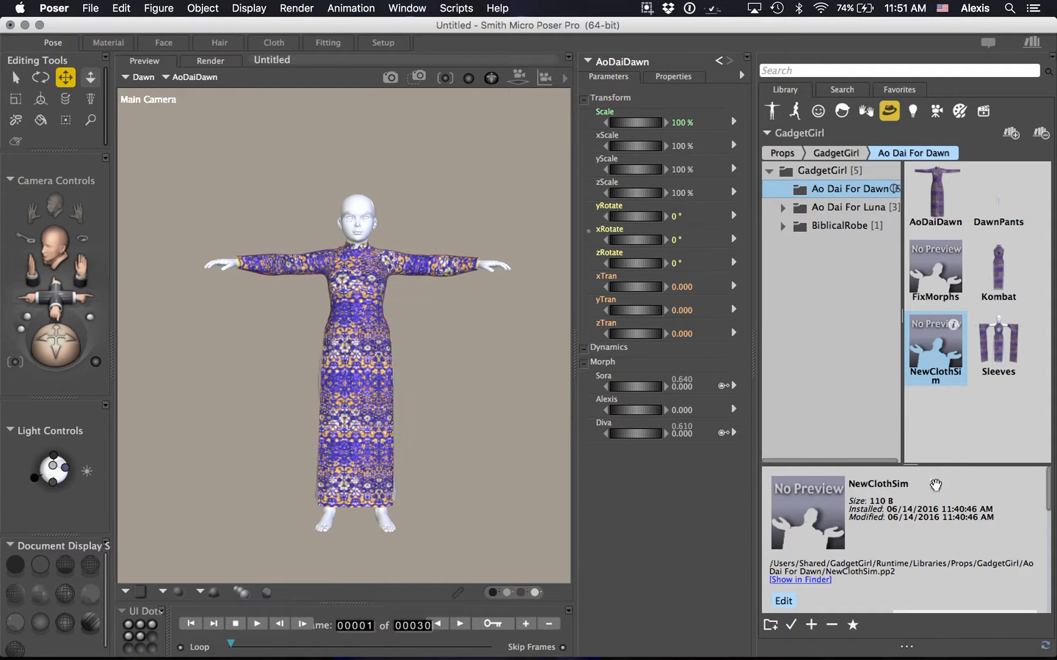
double_click(946, 345)
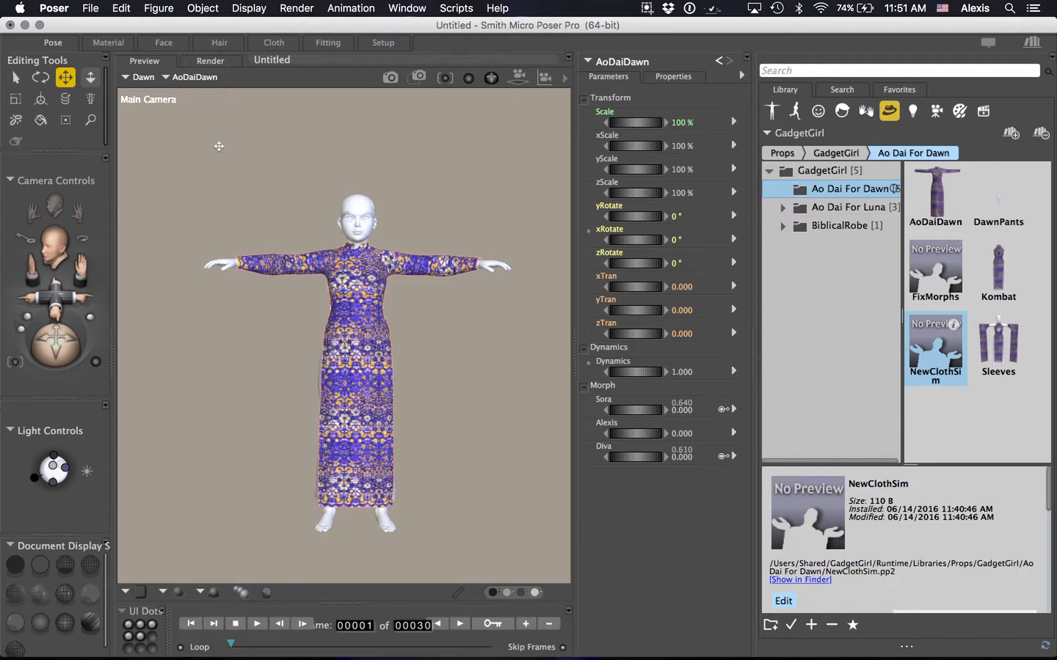
Step: Open the Cloth room and make DawnPants the current cloth simulation
left_click(277, 43)
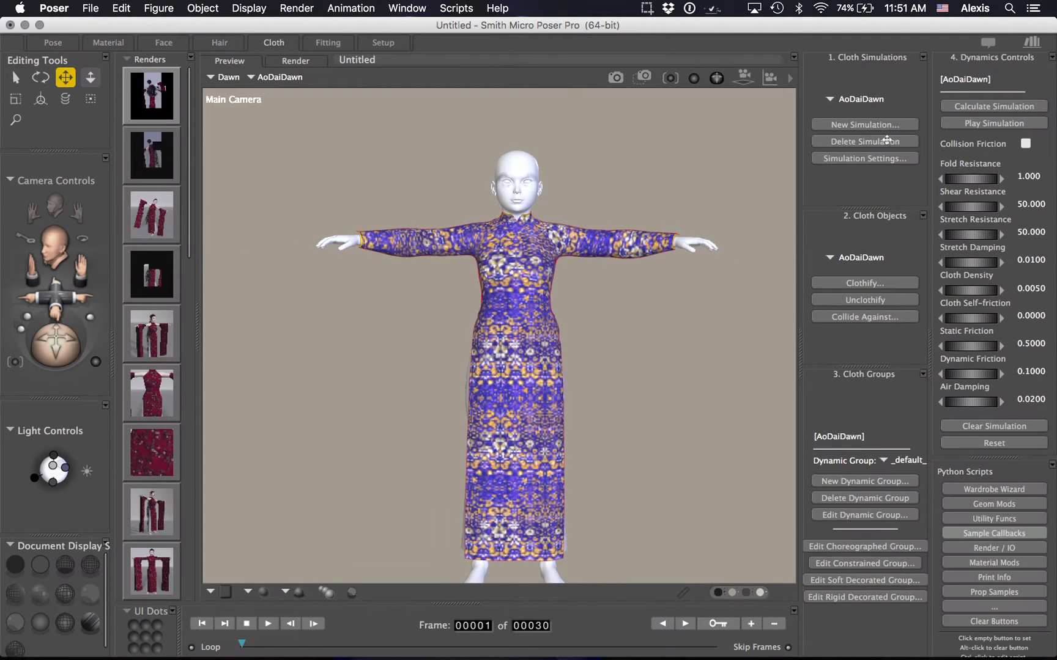
left_click(864, 100)
left_click(862, 94)
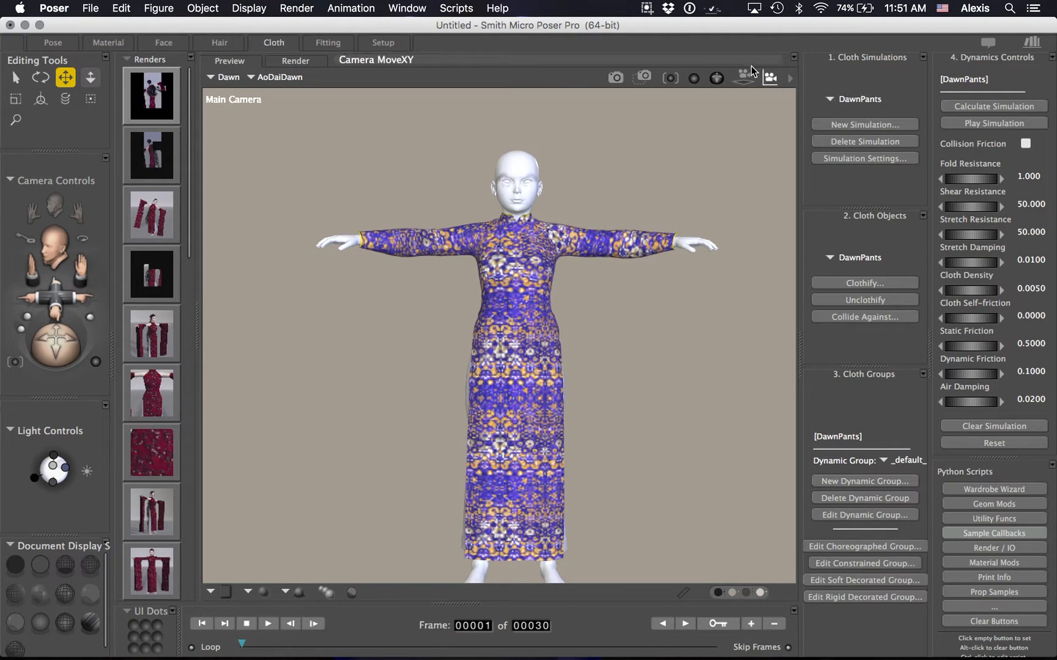
Step: Review the collision objects of the DawnPants simulation, checking which Dawn body parts and props are included
left_click(872, 321)
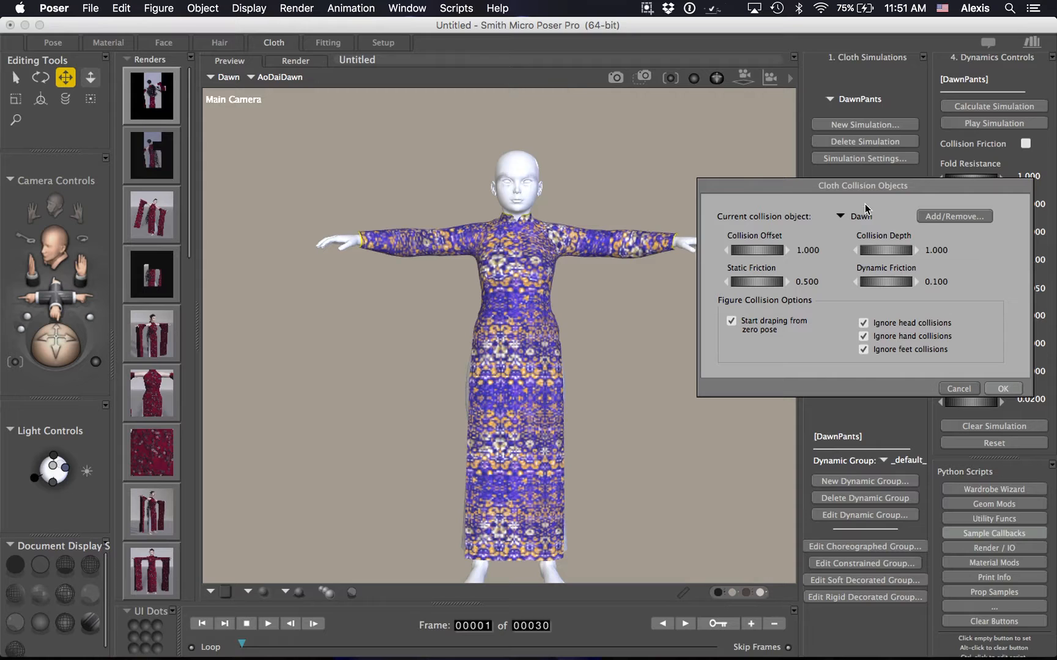
left_click(956, 216)
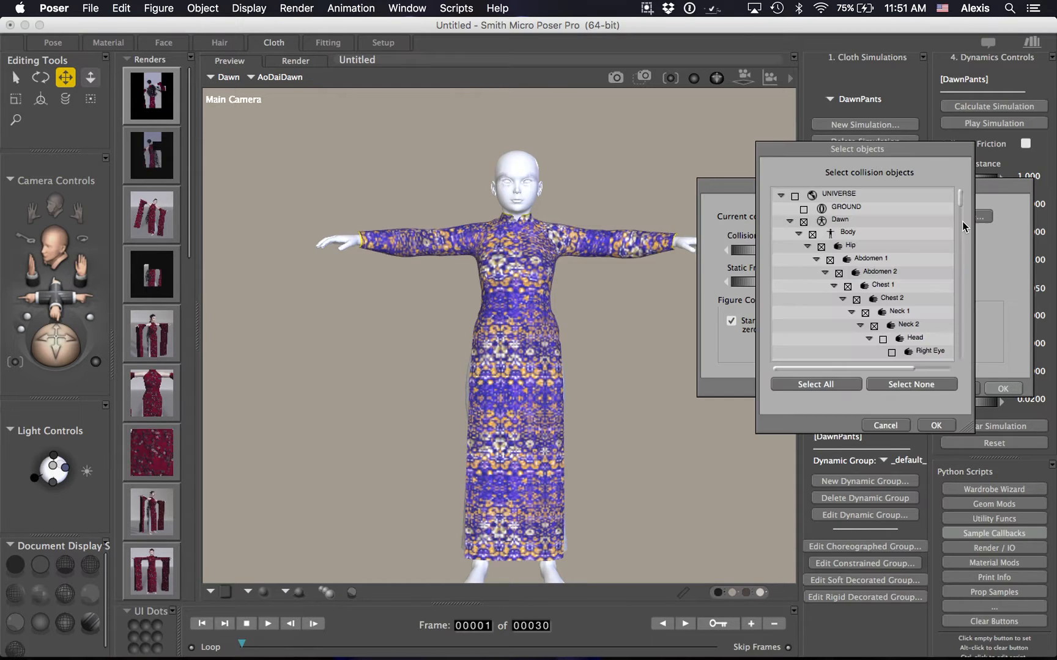
scroll(858, 301, "down", 5)
scroll(856, 302, "down", 1)
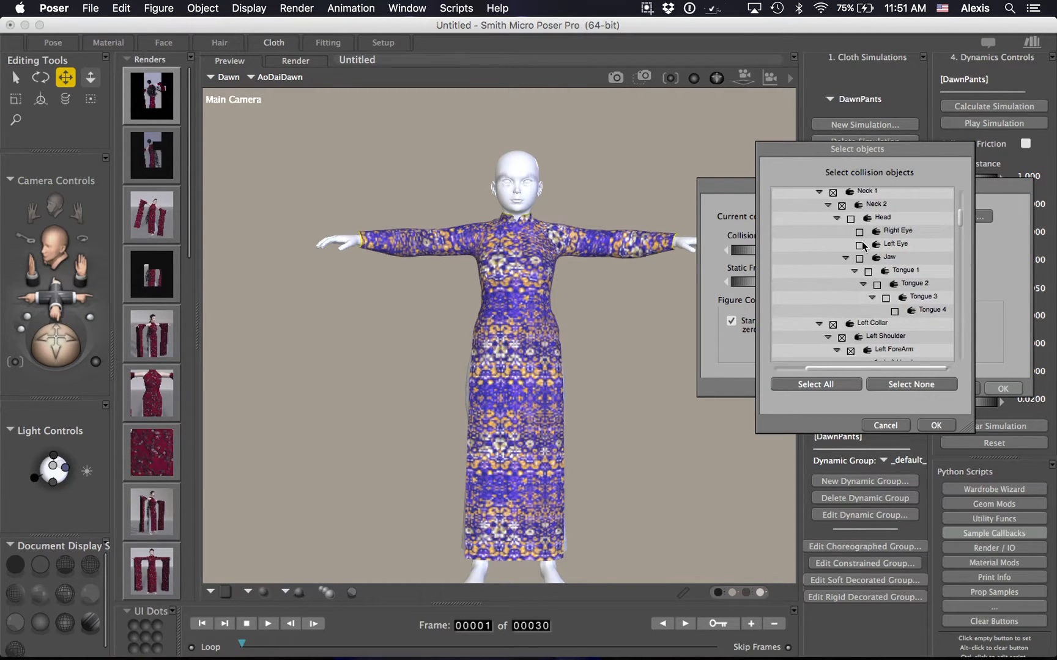
scroll(868, 298, "down", 10)
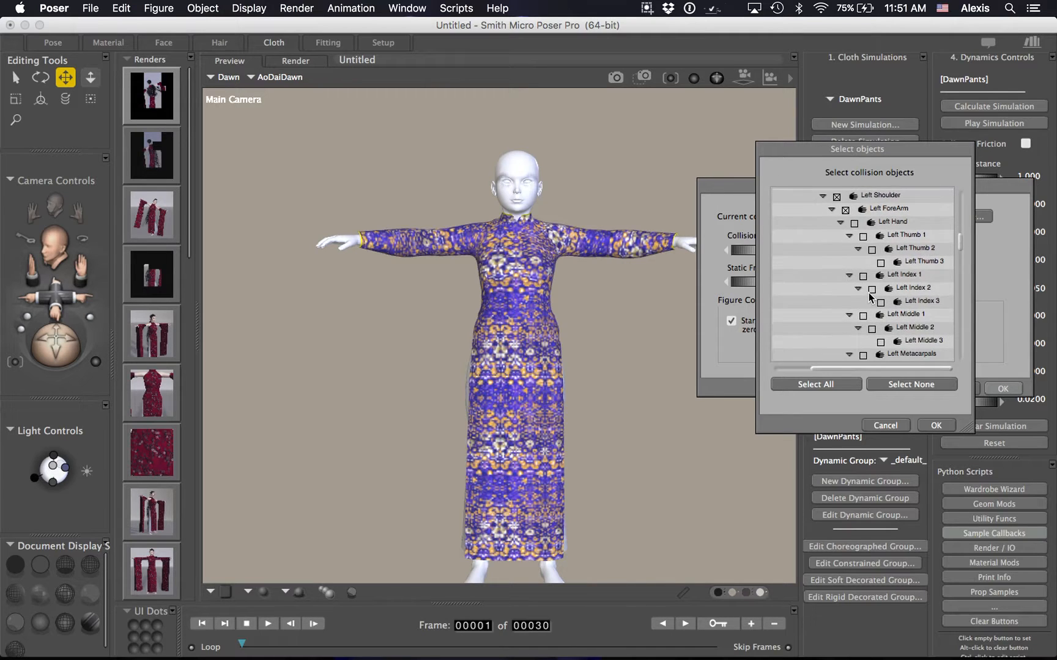
scroll(868, 294, "down", 15)
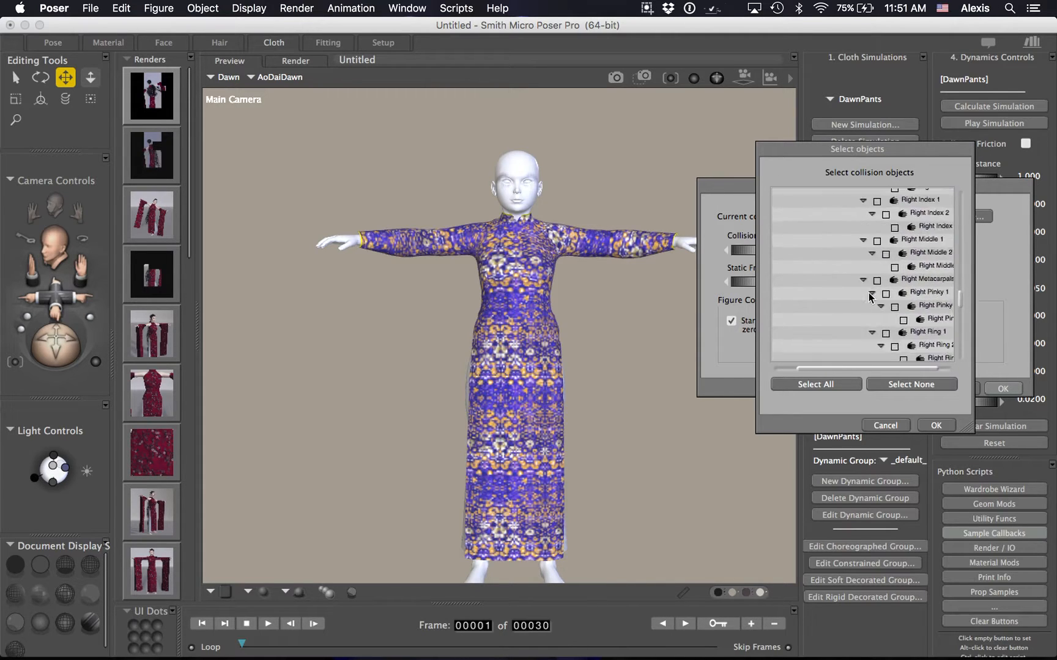
scroll(868, 298, "up", 20)
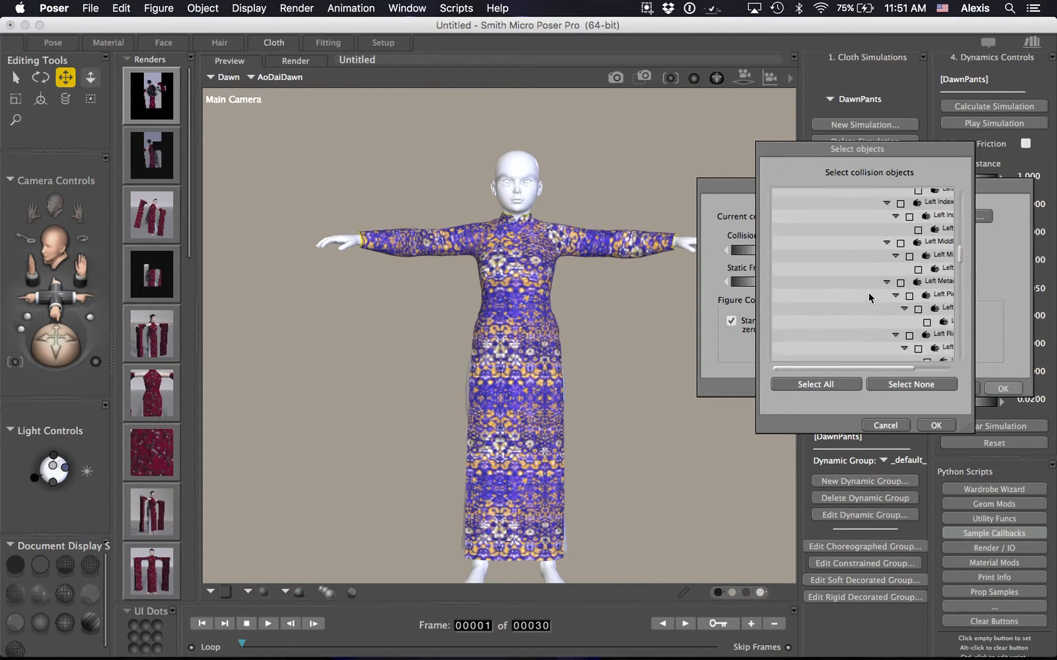
scroll(868, 297, "up", 1)
scroll(802, 222, "up", 5)
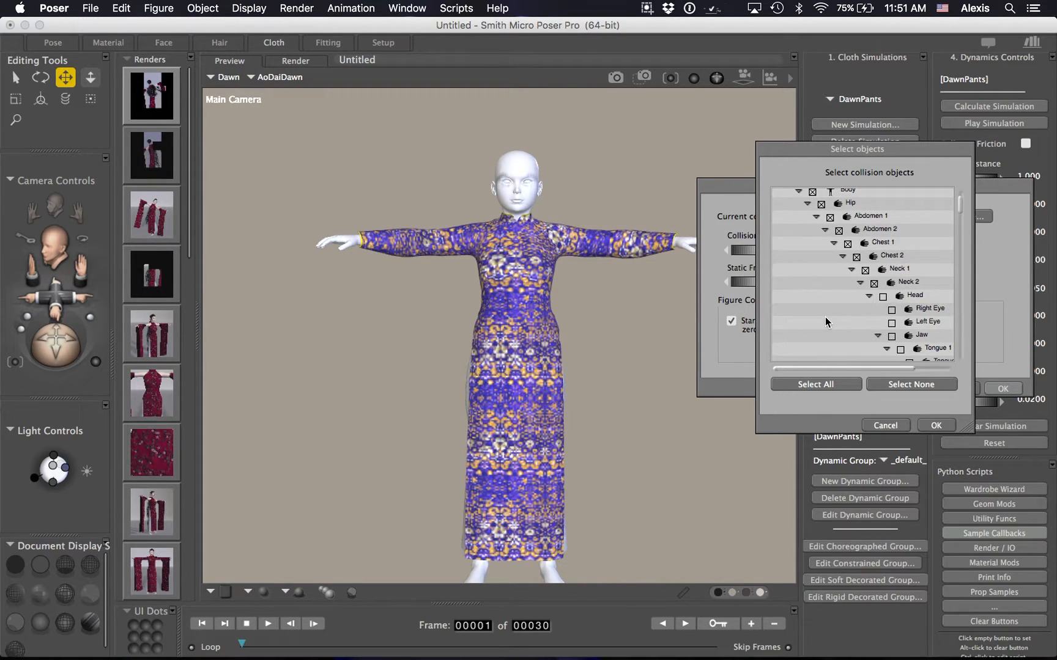
scroll(825, 317, "down", 20)
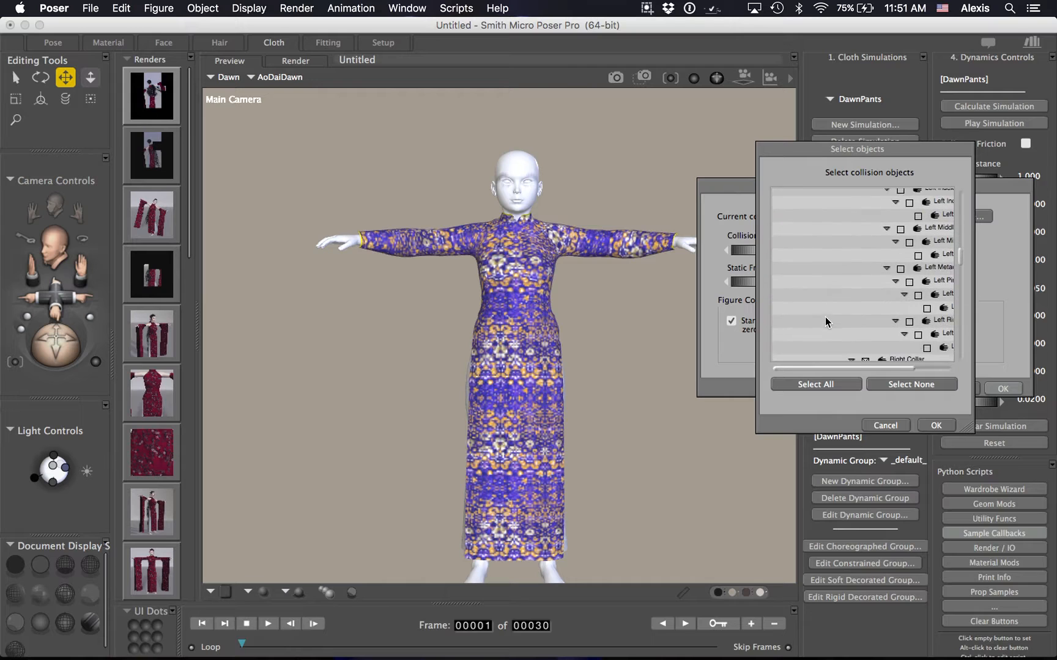
scroll(825, 320, "down", 15)
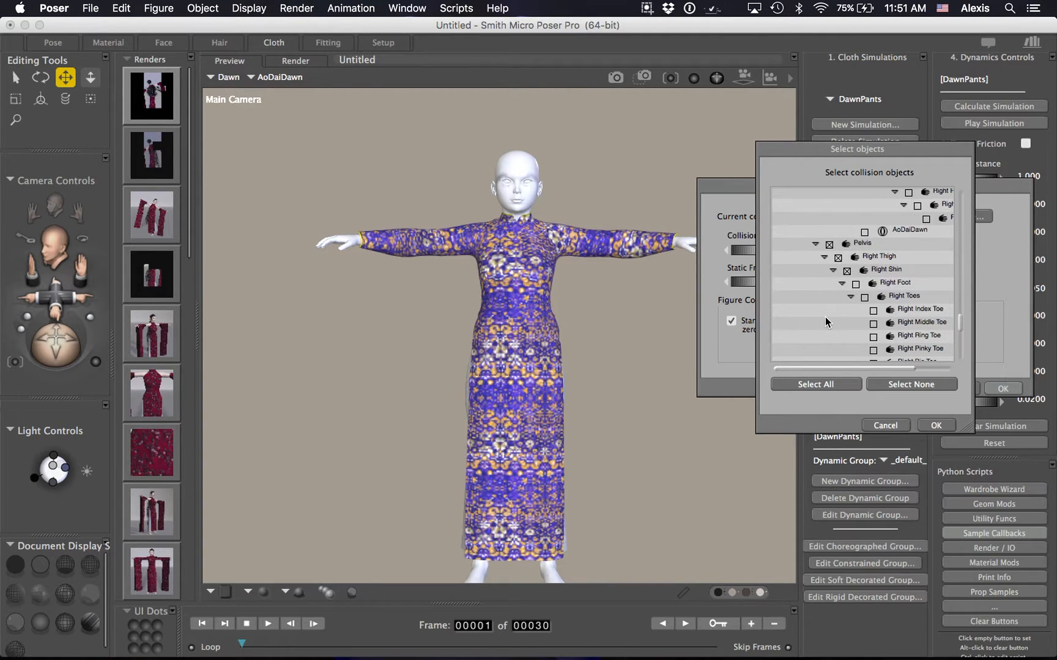
scroll(855, 317, "down", 5)
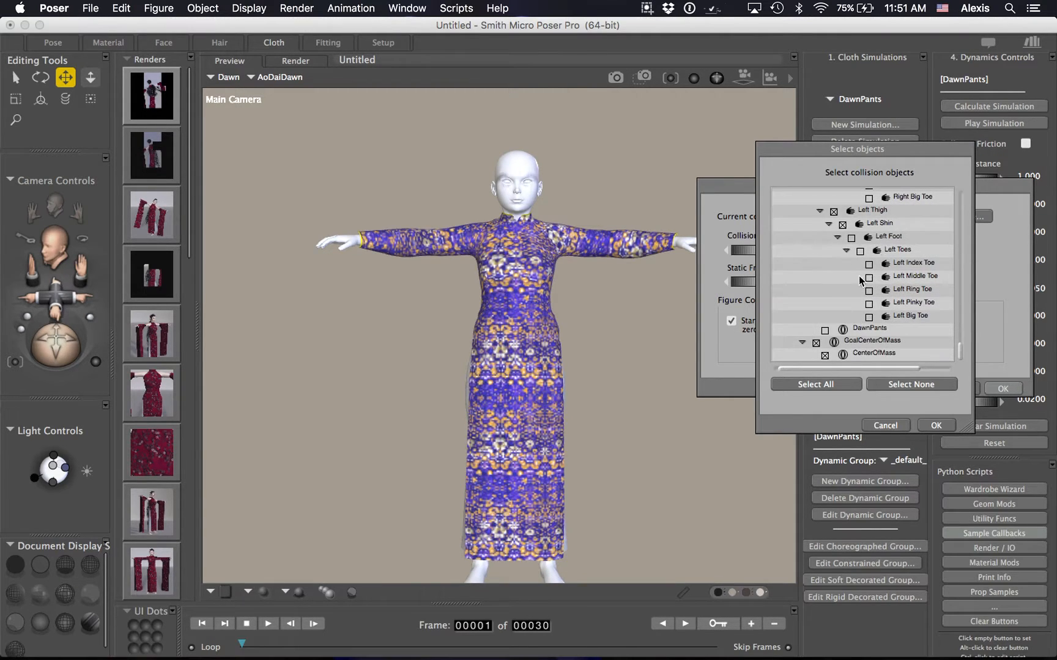
scroll(853, 257, "up", 20)
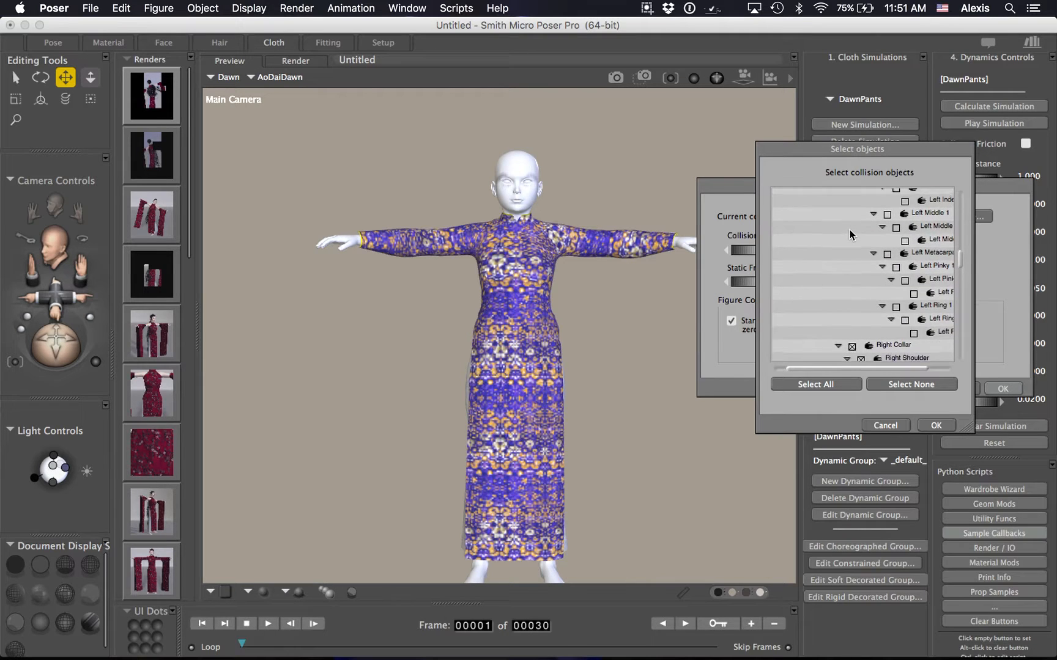
scroll(850, 229, "up", 8)
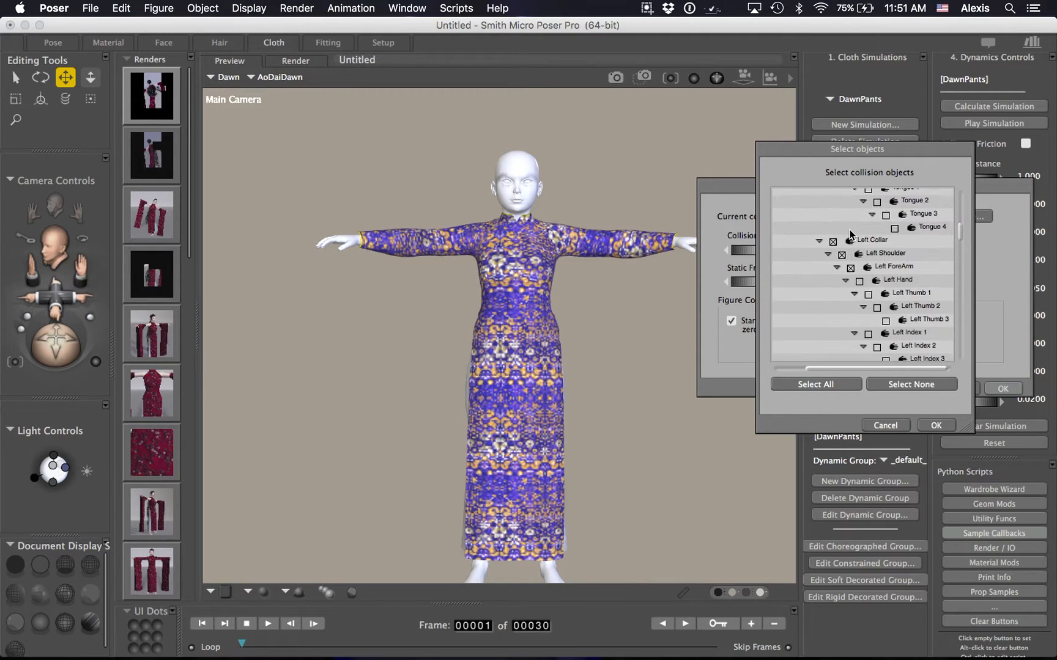
scroll(850, 234, "down", 10)
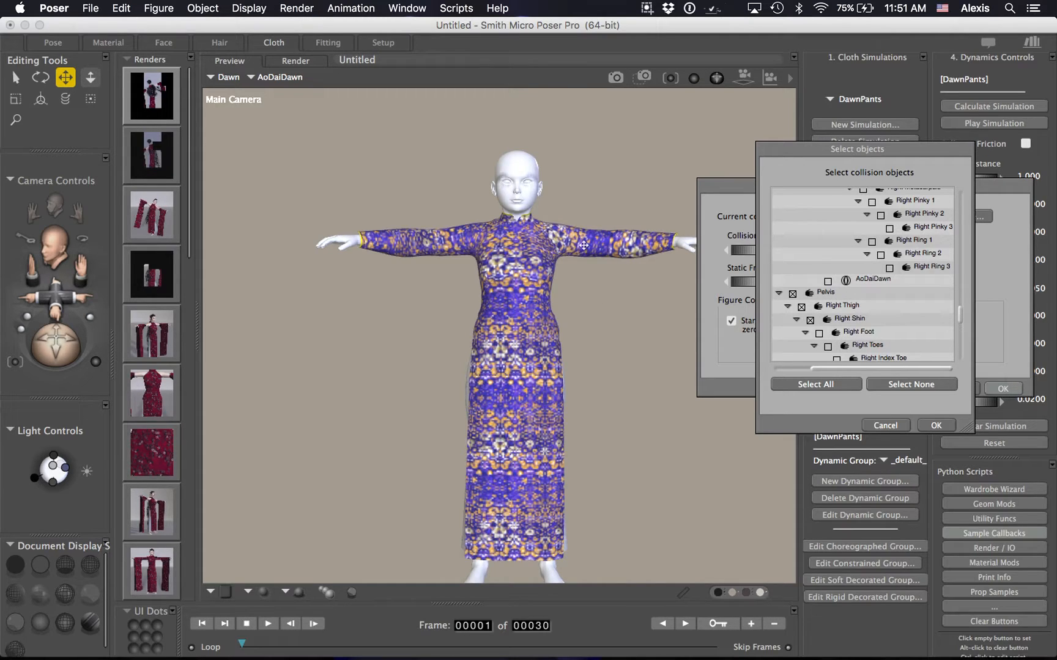
left_click(936, 425)
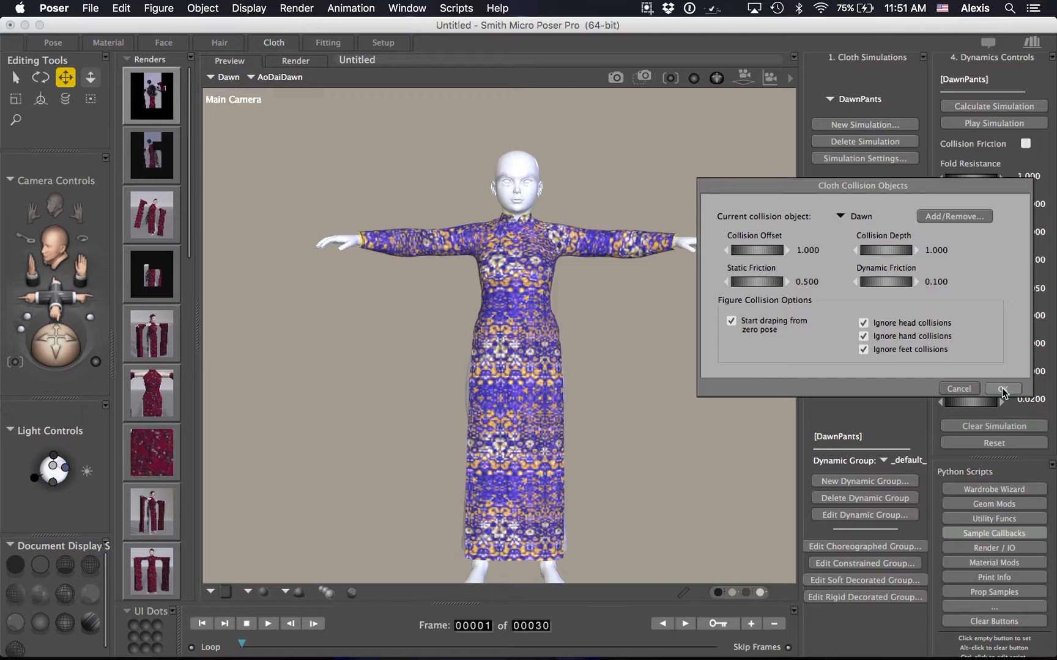
left_click(1003, 388)
Step: Make AoDaiDawn the current cloth simulation and review which body parts and props it collides against
left_click(860, 99)
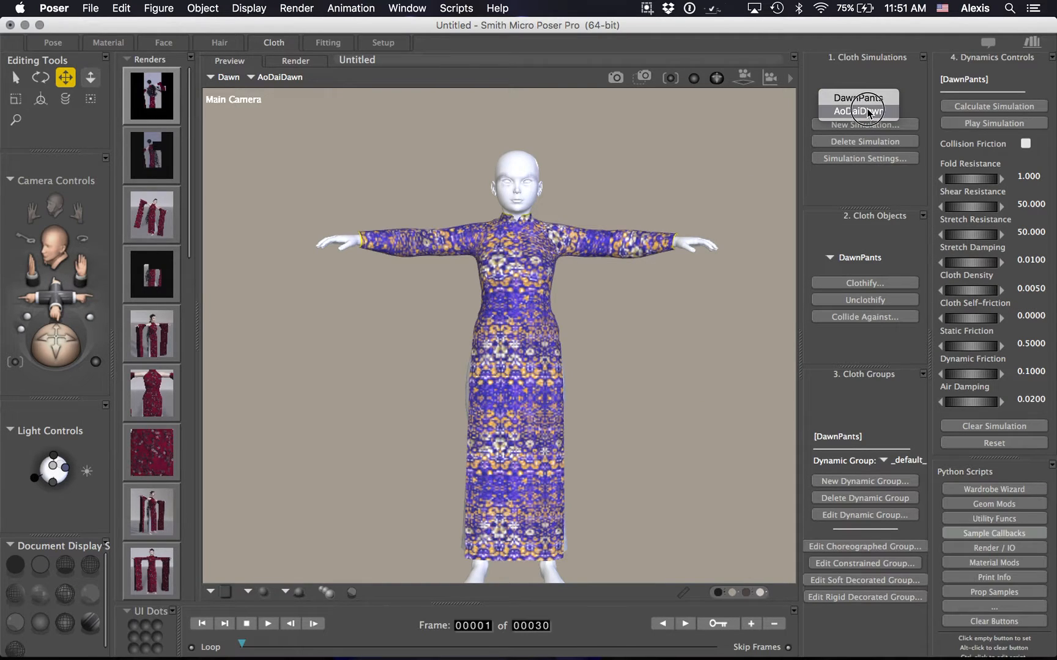
left_click(863, 102)
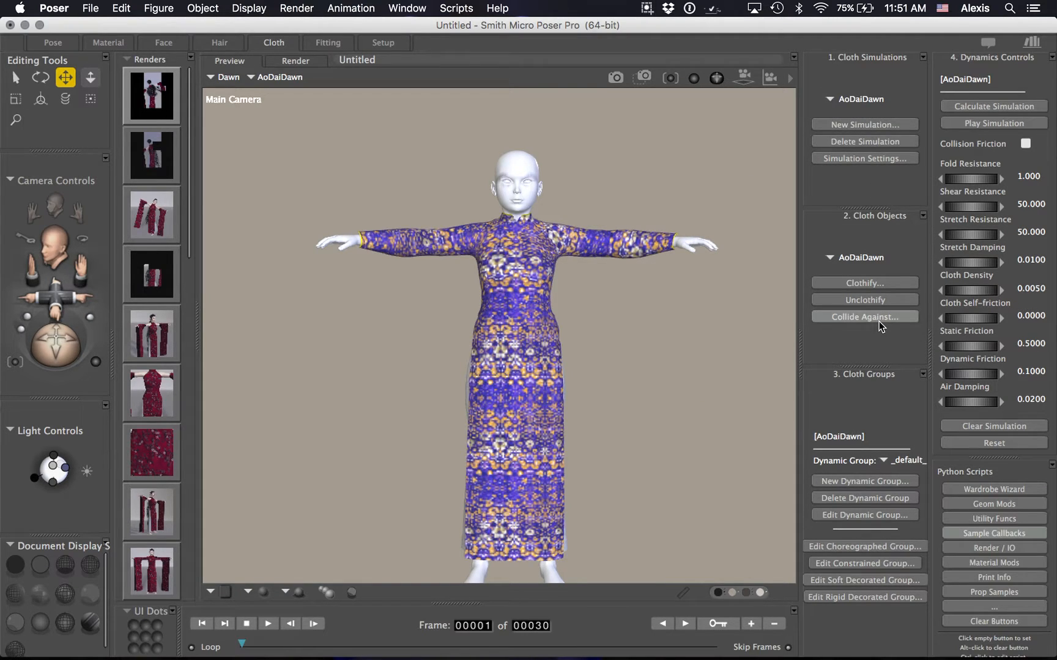
left_click(878, 322)
left_click(963, 216)
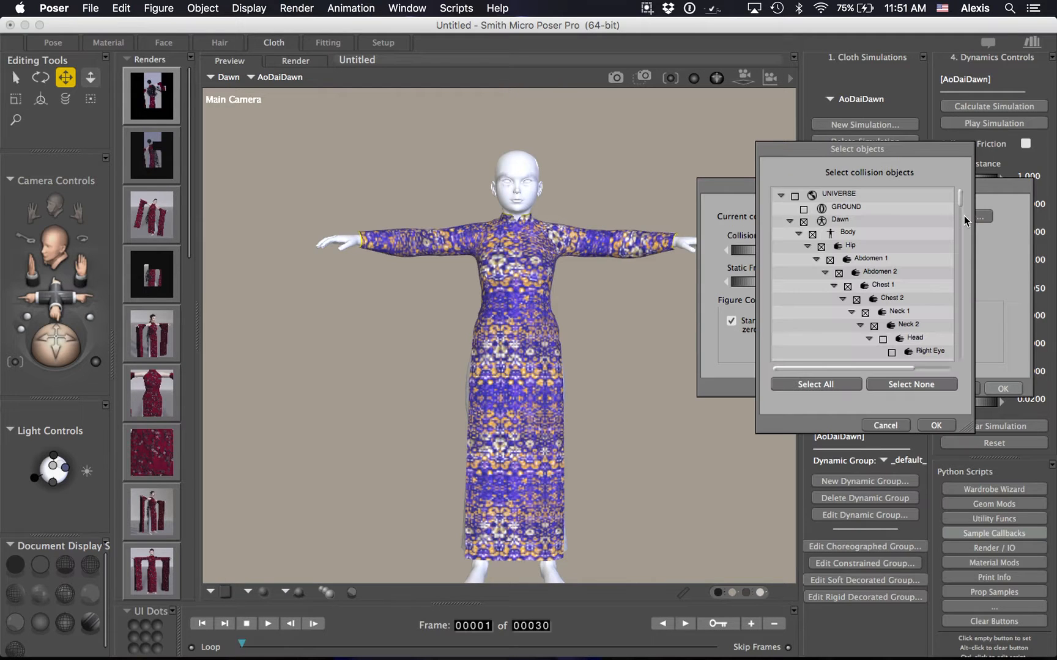
scroll(867, 243, "down", 10)
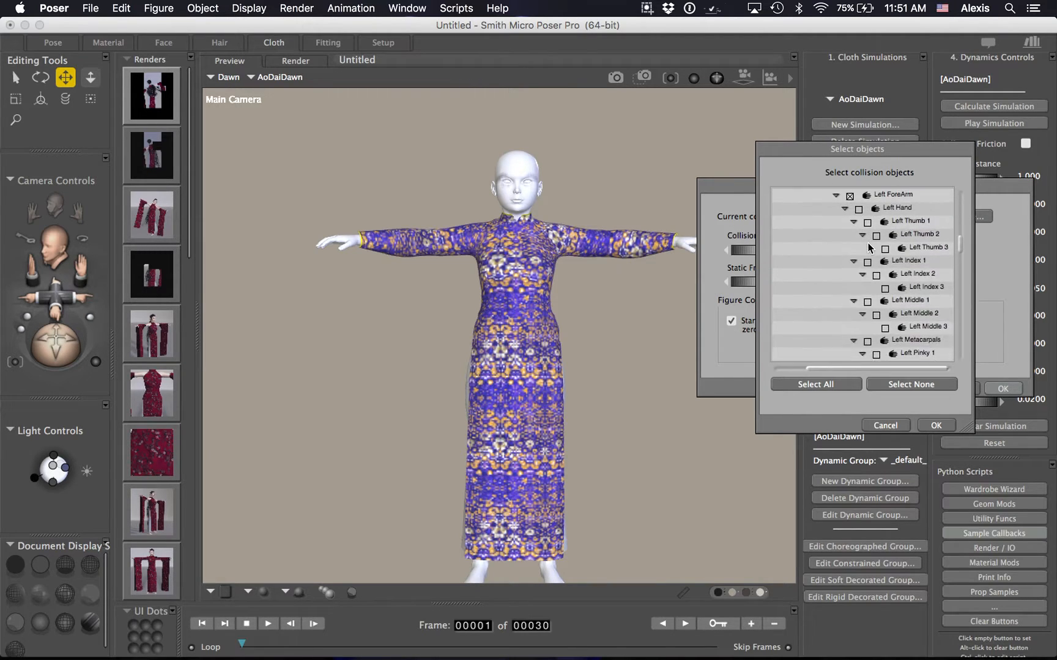
scroll(868, 246, "down", 10)
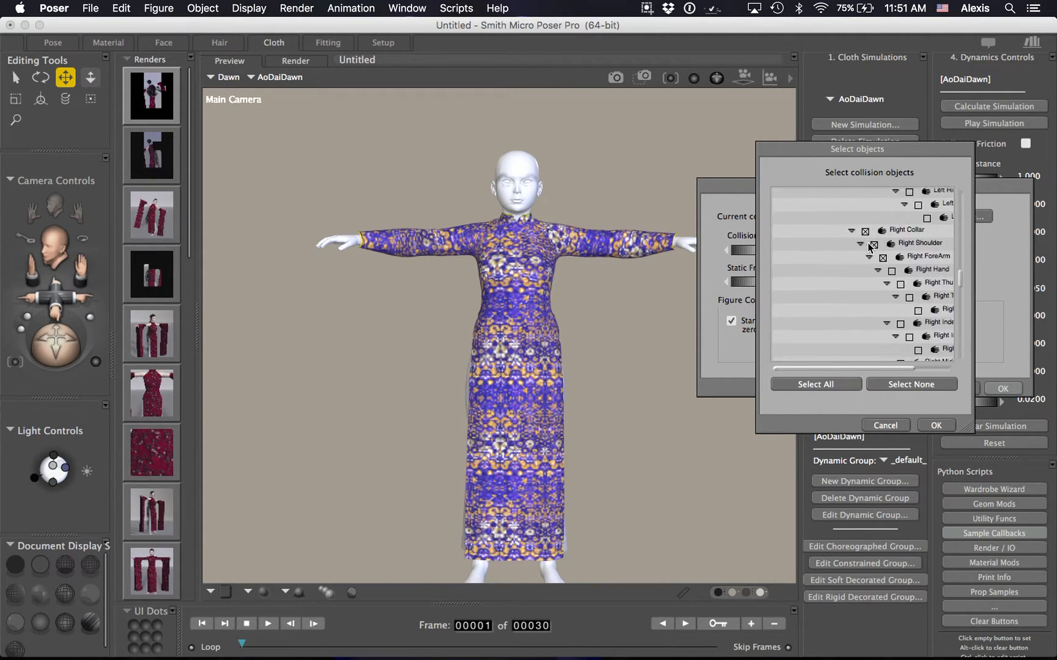
scroll(868, 246, "down", 5)
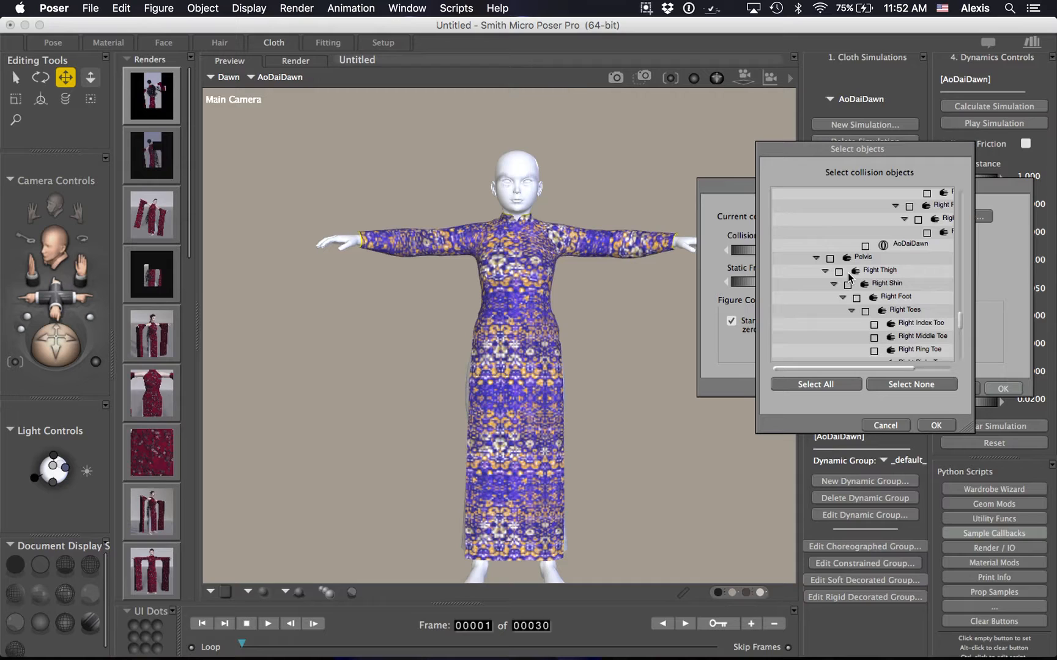
scroll(849, 288, "down", 5)
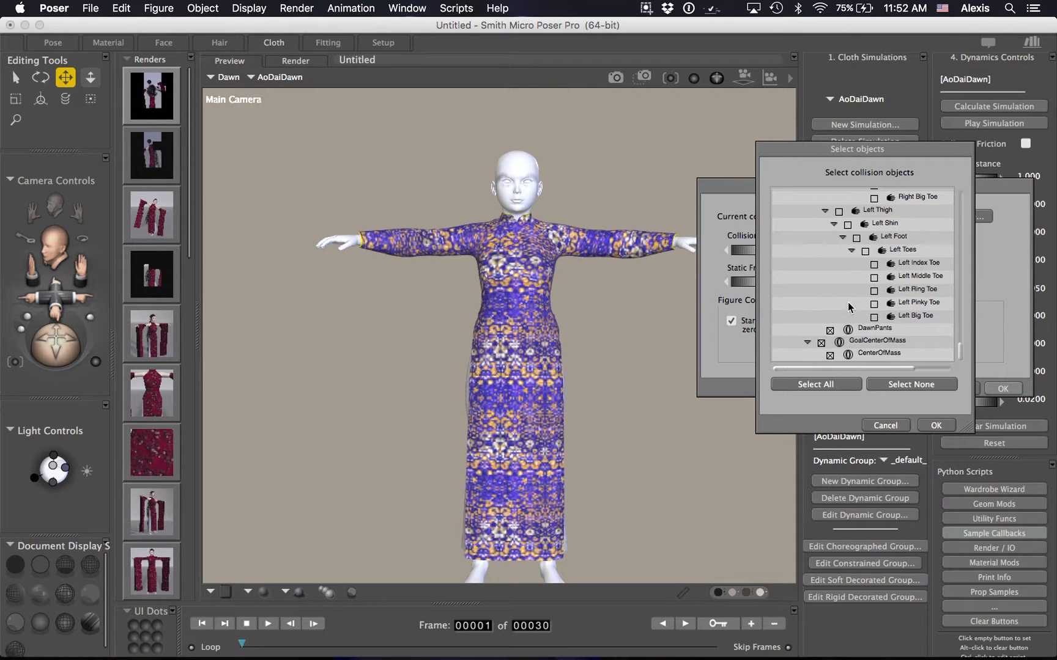
left_click(928, 424)
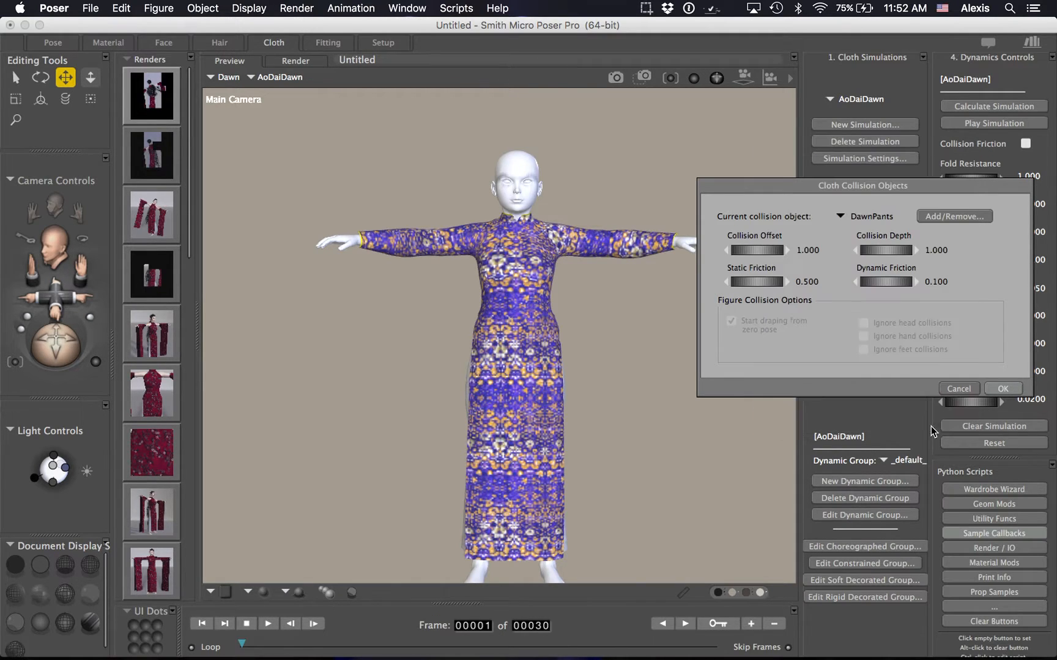
left_click(1008, 386)
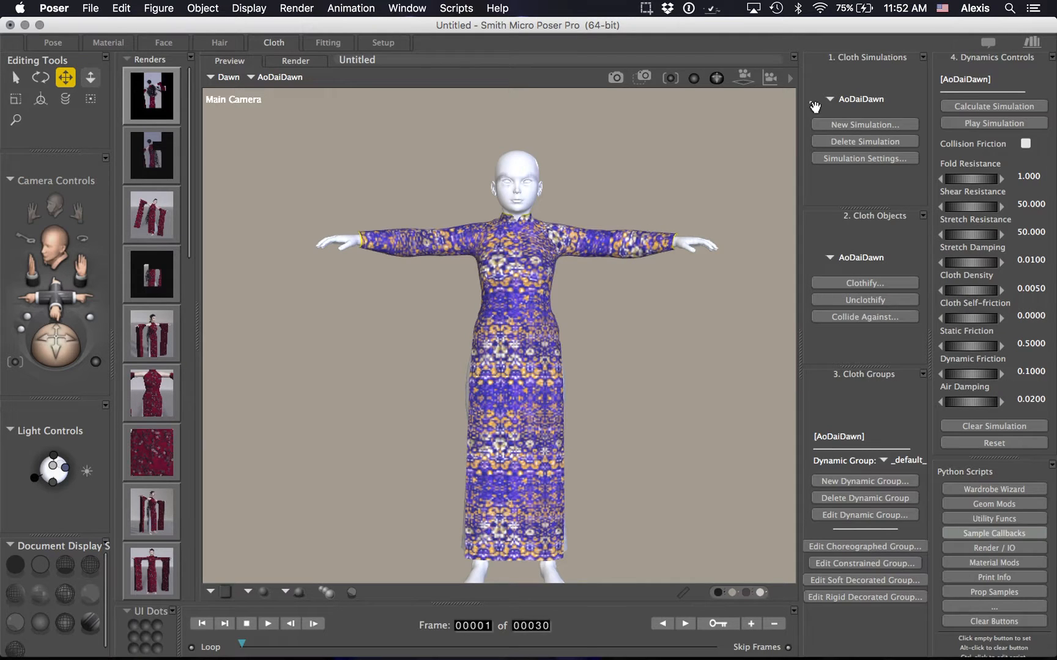
Step: Check the simulation settings of the AoDaiDawn and DawnPants simulations, including frame range and additional collision options
left_click(842, 158)
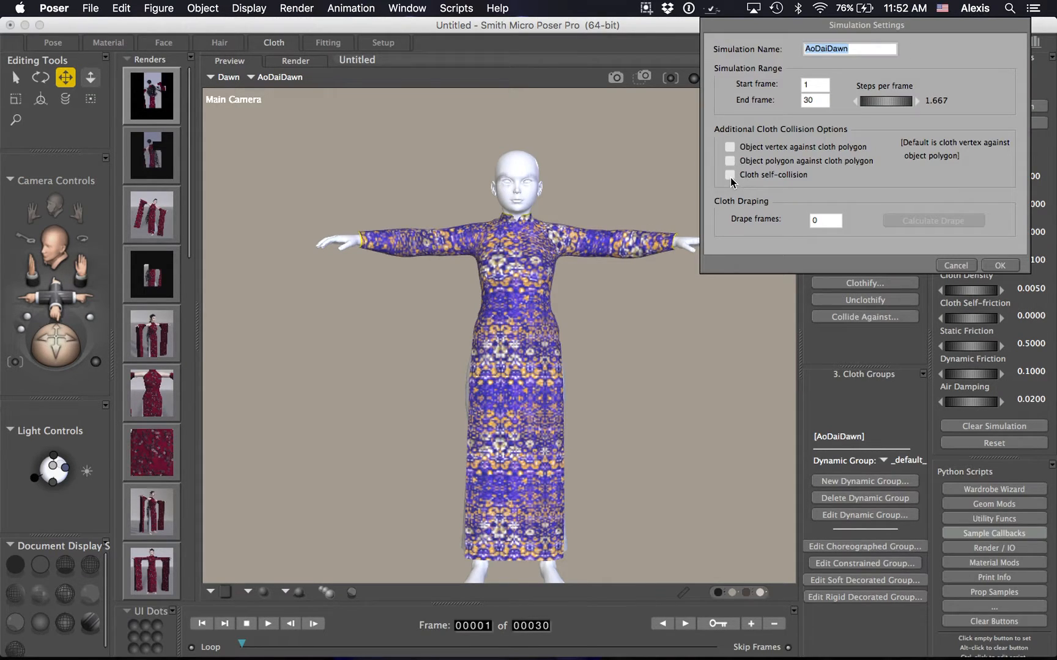
left_click(1001, 266)
left_click(858, 98)
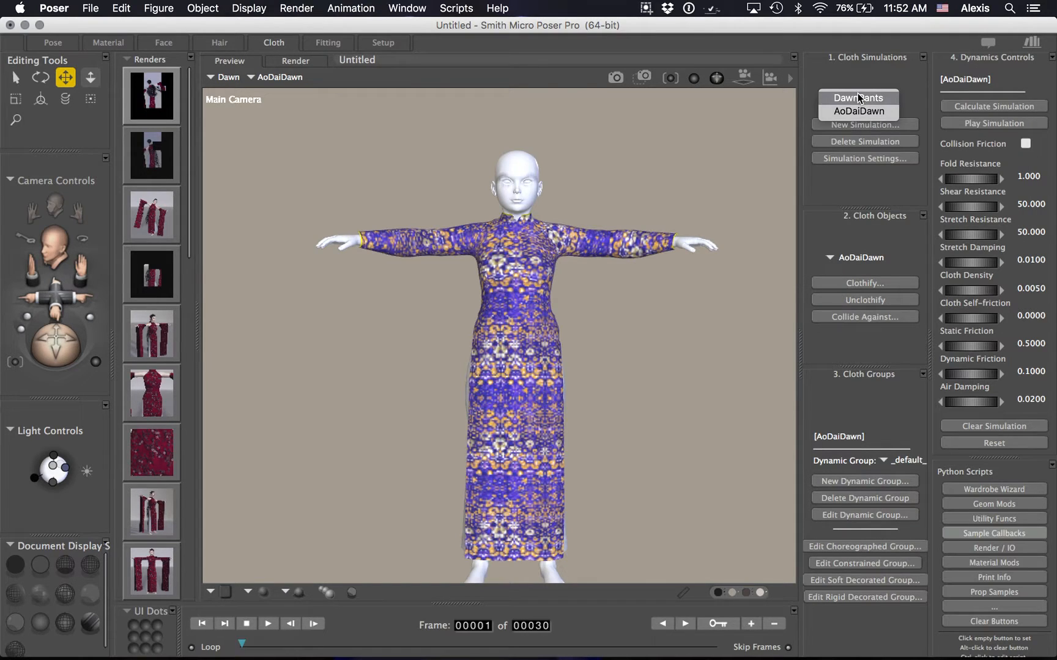
left_click(859, 98)
left_click(847, 163)
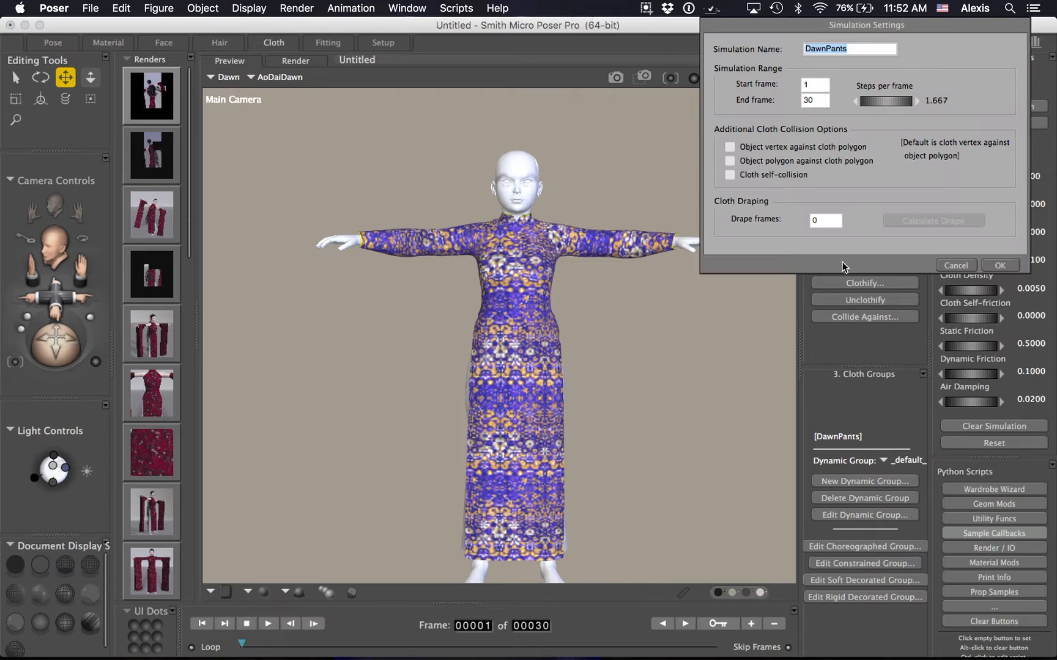
left_click(999, 266)
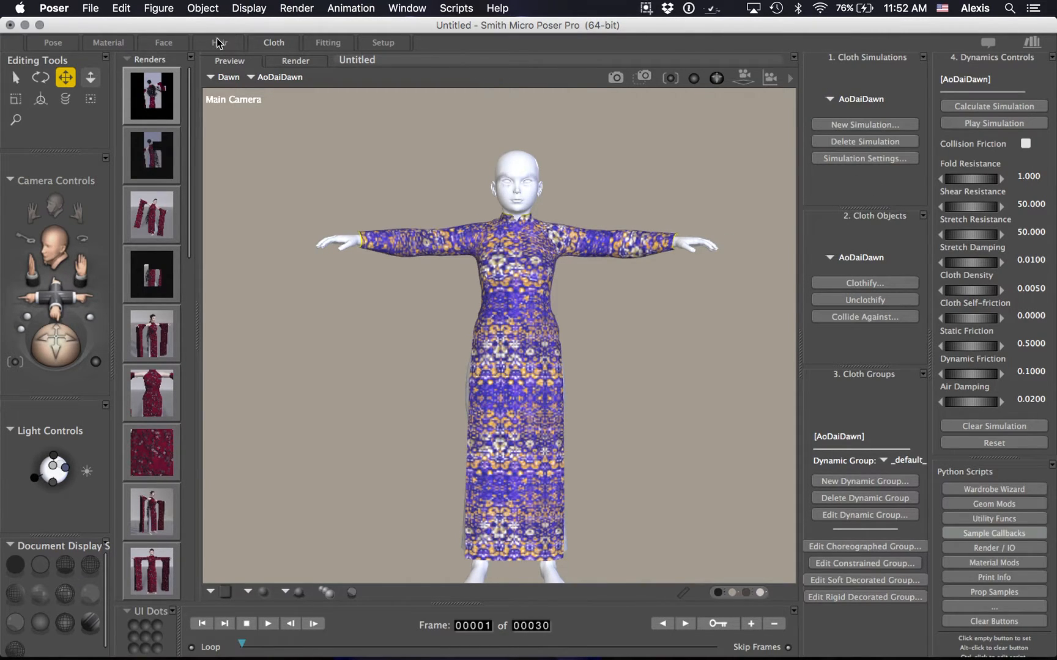
Step: Return to the Pose room and recalculate the dynamics for all cloth
left_click(55, 40)
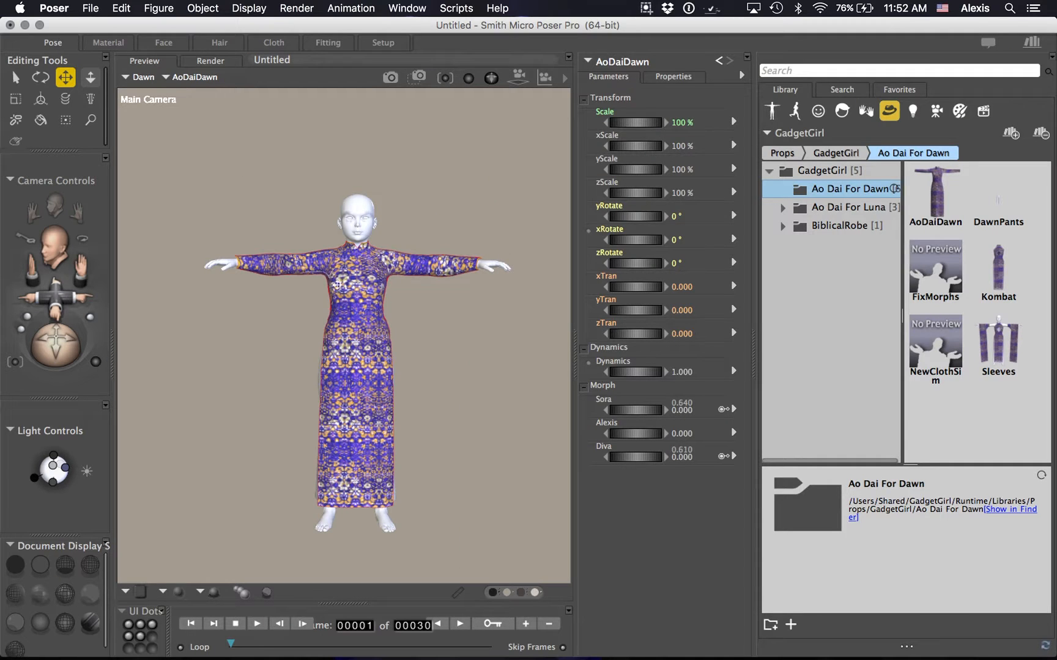
left_click(351, 8)
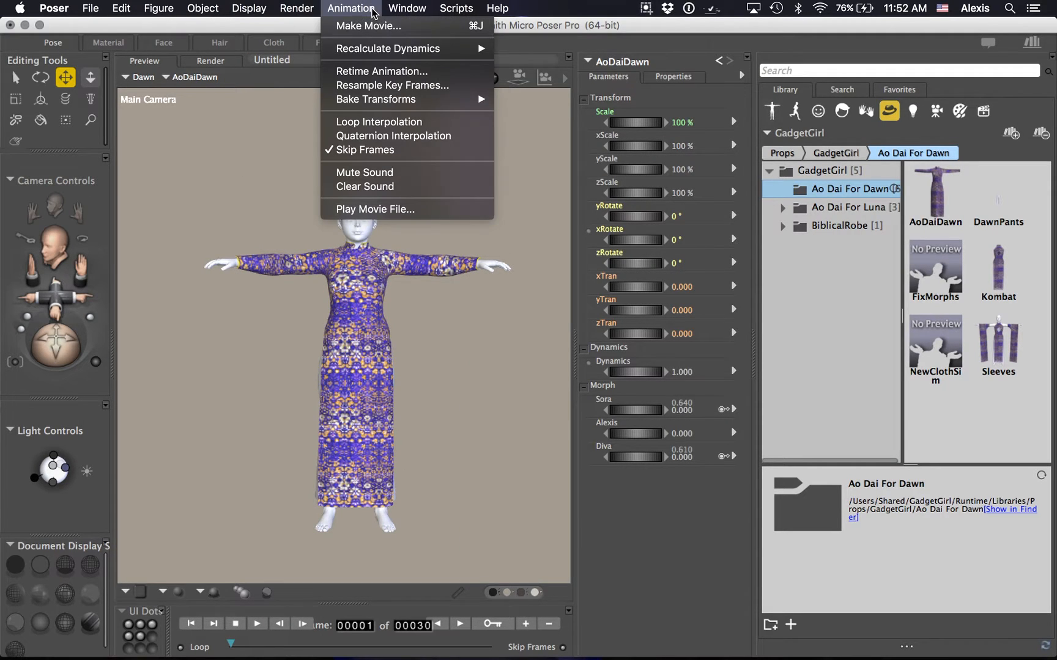
mouse_move(374, 47)
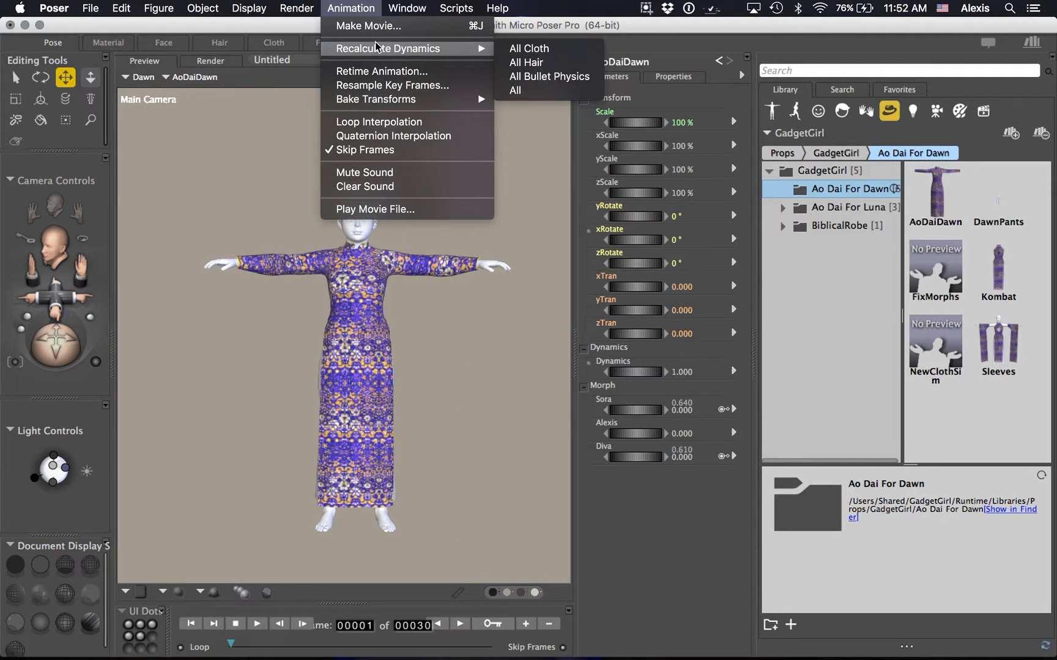
left_click(563, 48)
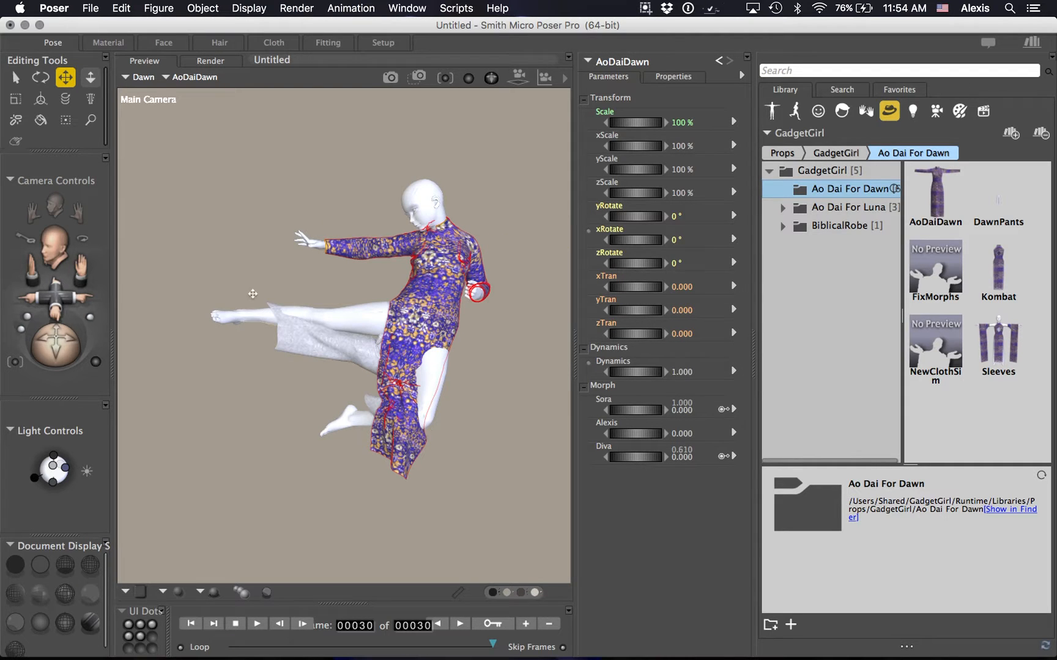
Step: Apply the FixMorphs library prop to the DawnPants and dismiss its output window
left_click(196, 77)
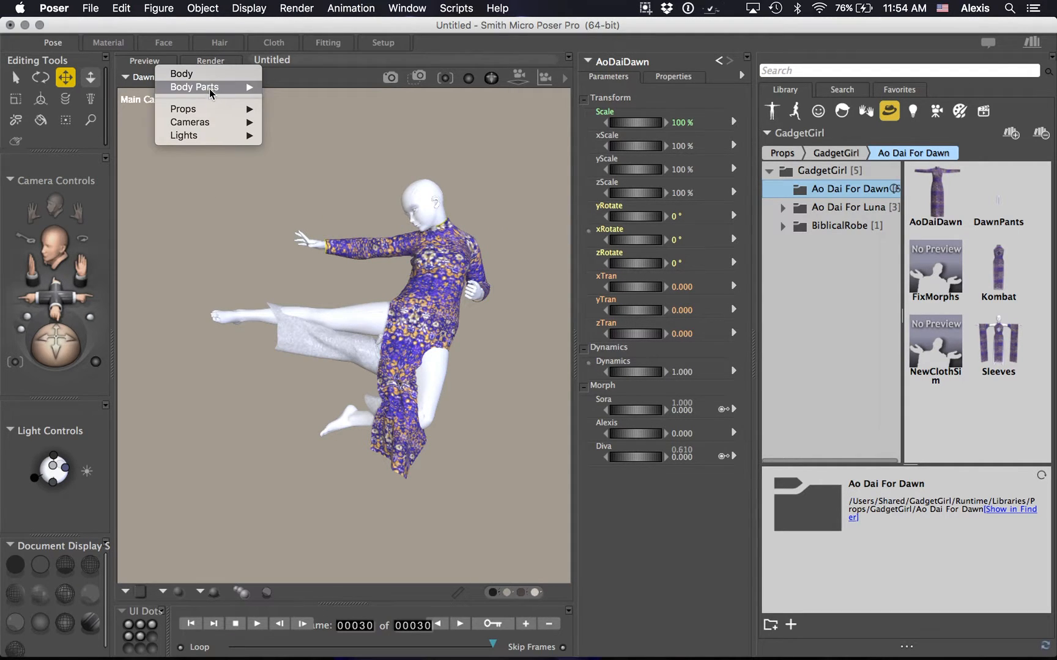
mouse_move(243, 95)
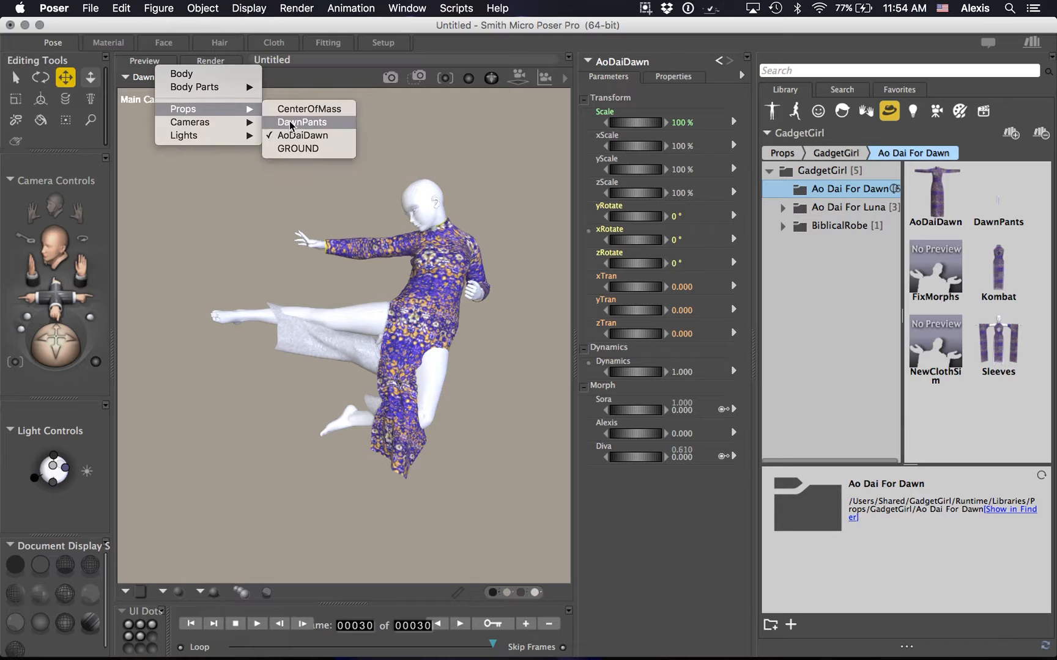
left_click(291, 125)
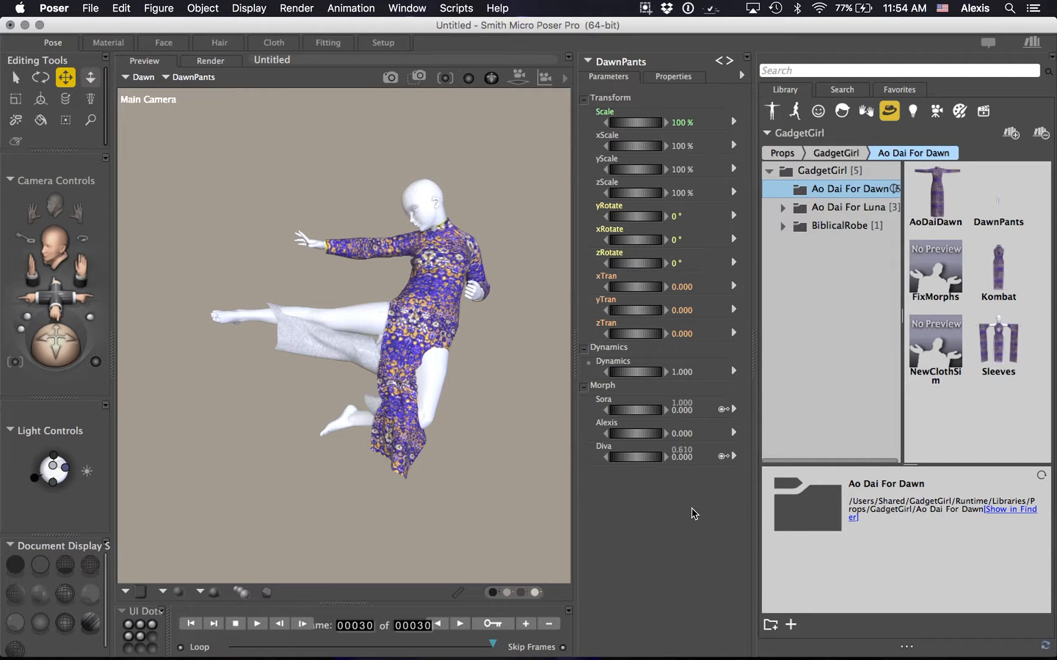
left_click(939, 268)
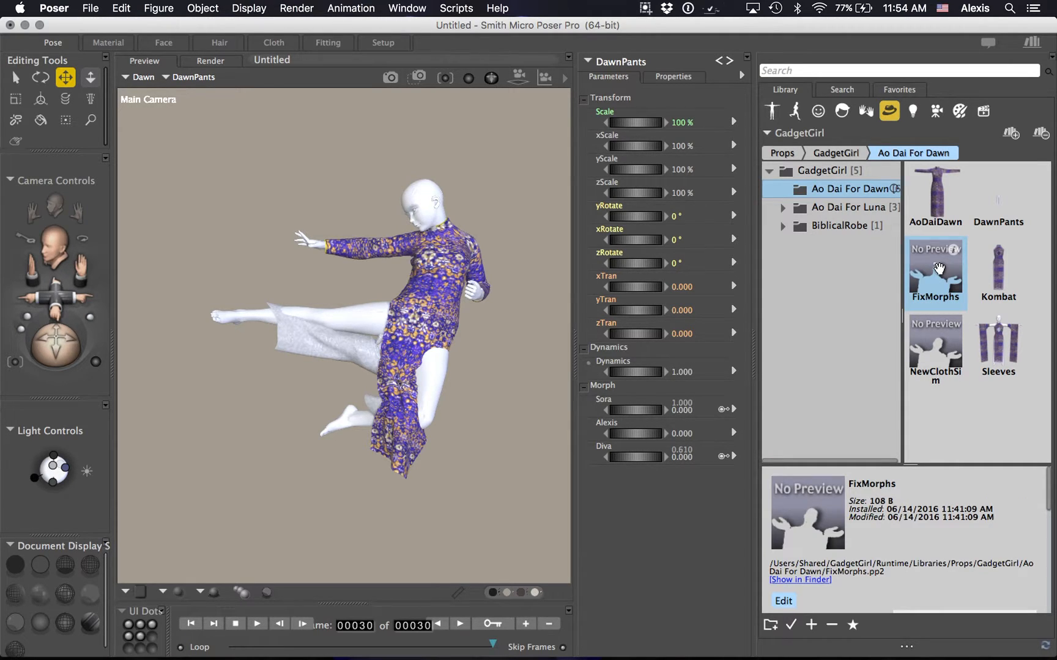
double_click(938, 268)
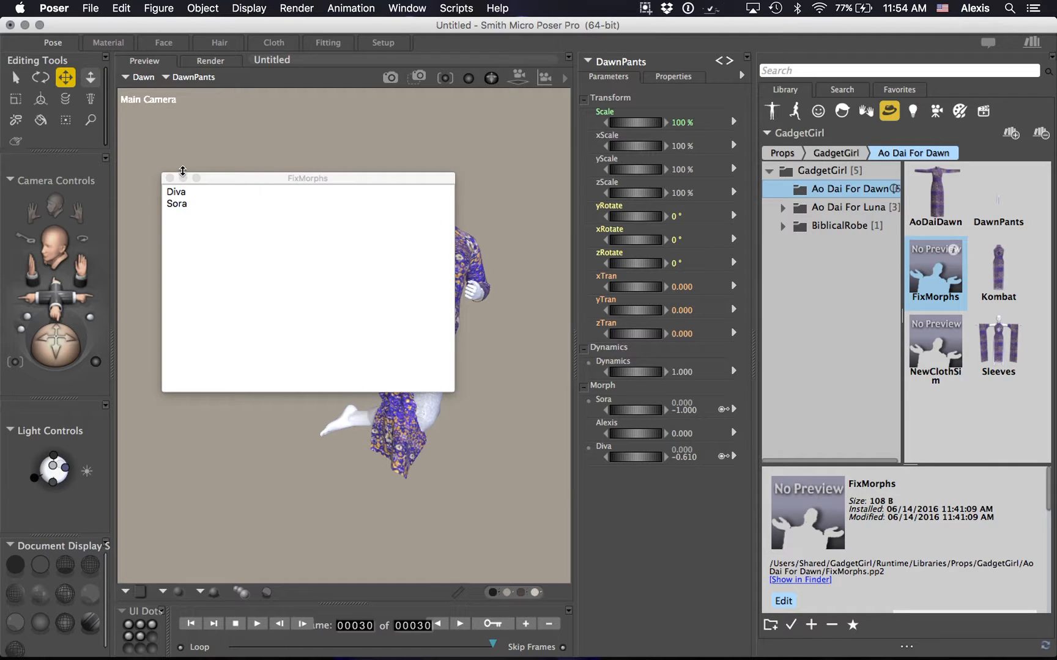
left_click(169, 178)
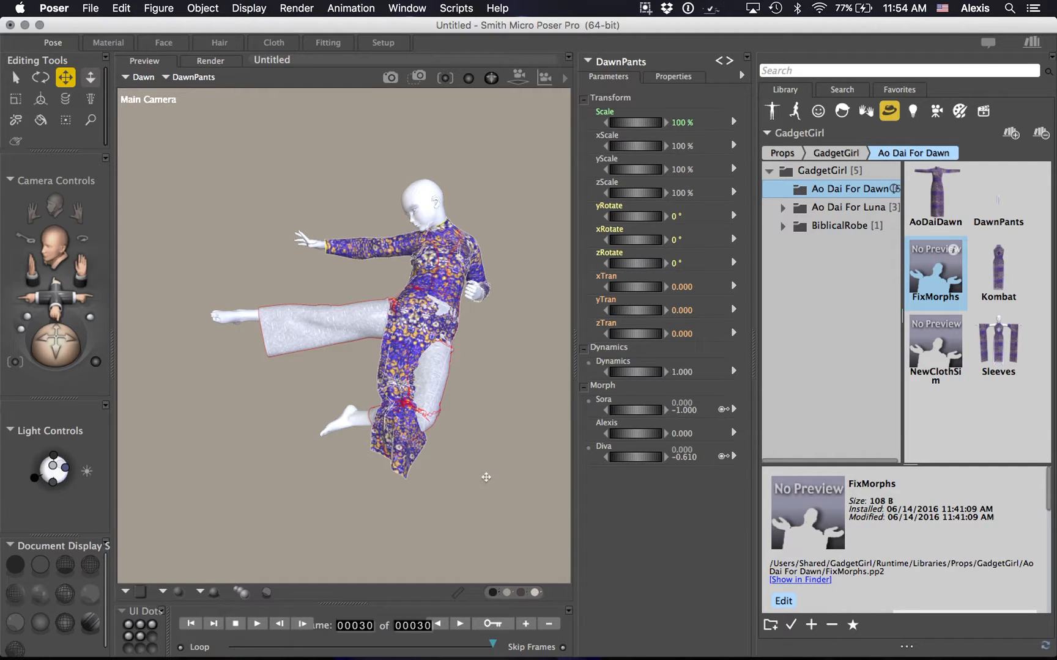
Step: In the Cloth room, clear the AoDaiDawn simulation and recalculate it
left_click(267, 41)
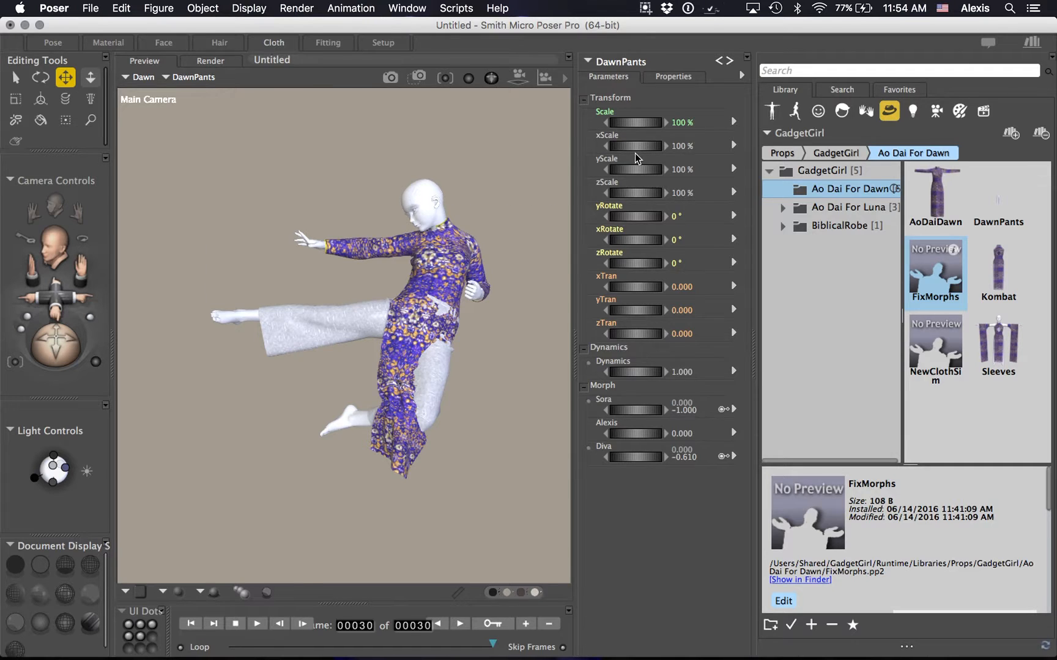
left_click(858, 99)
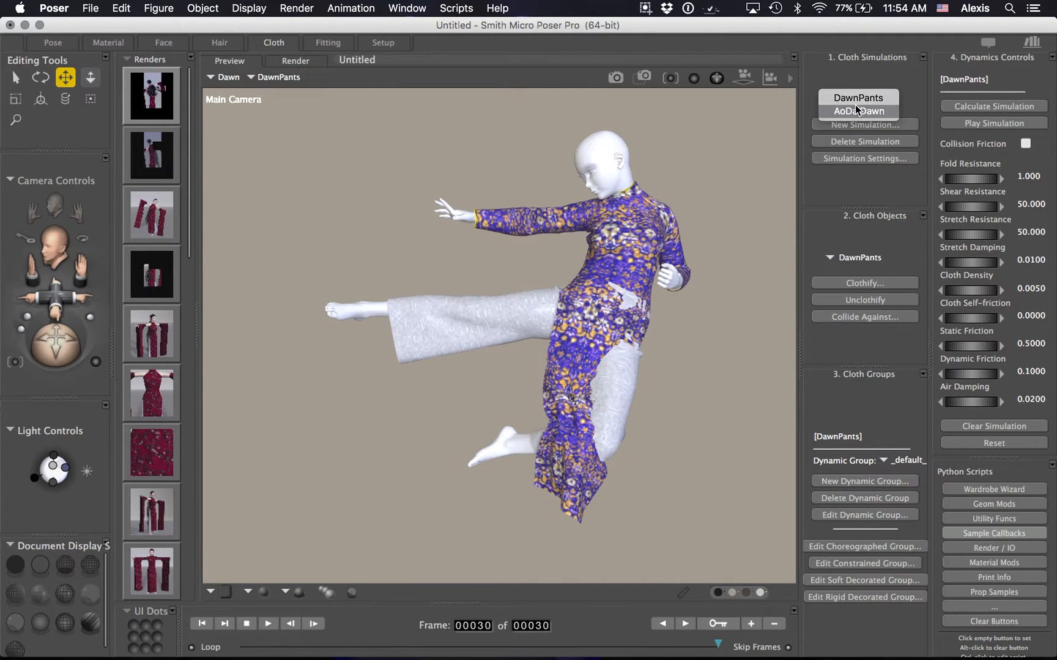
left_click(859, 113)
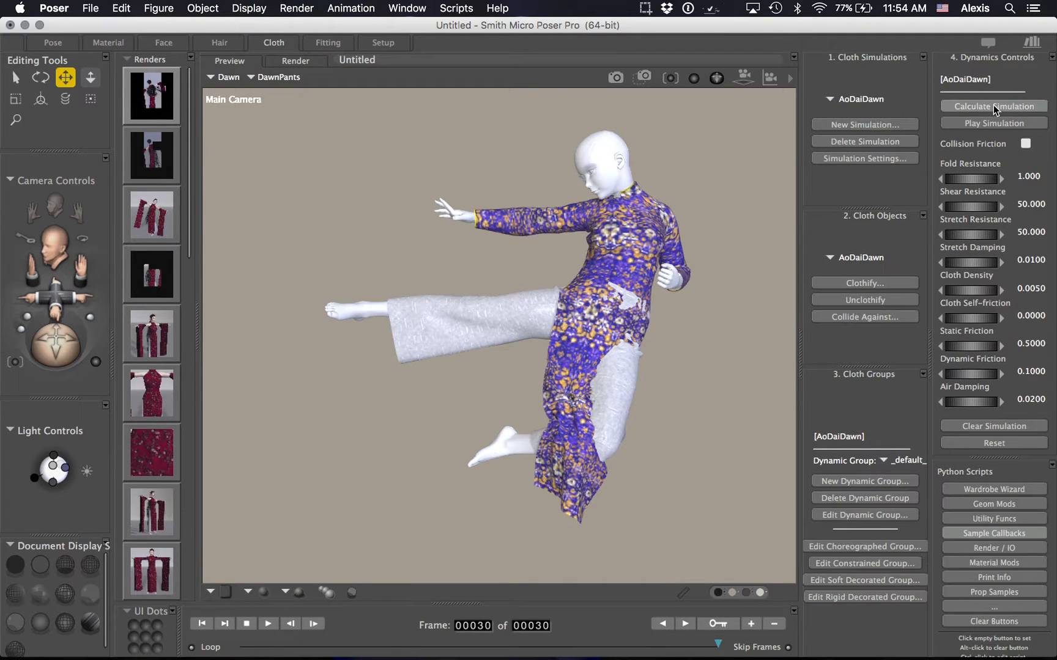
left_click(985, 426)
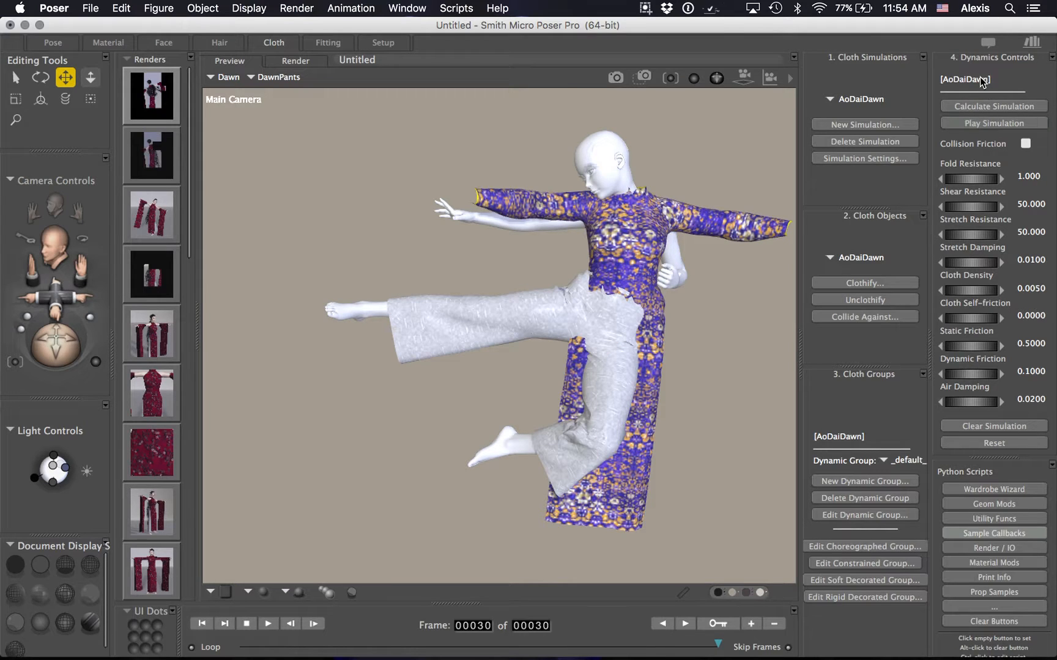
left_click(980, 106)
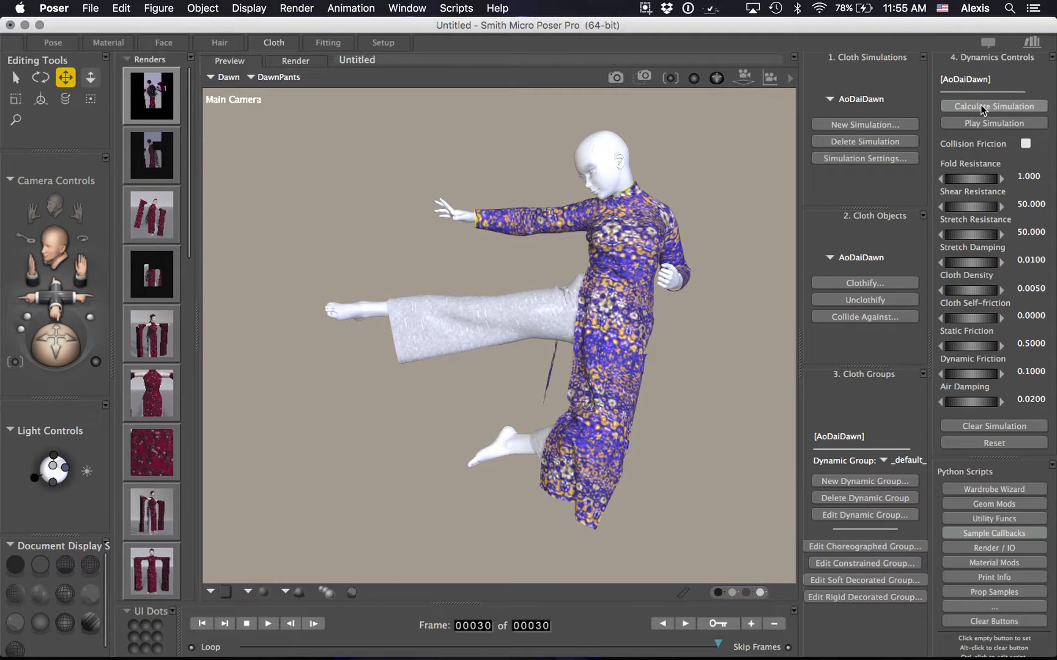
Step: Return to the Pose room and render the dressed figure at frame 30
left_click(57, 46)
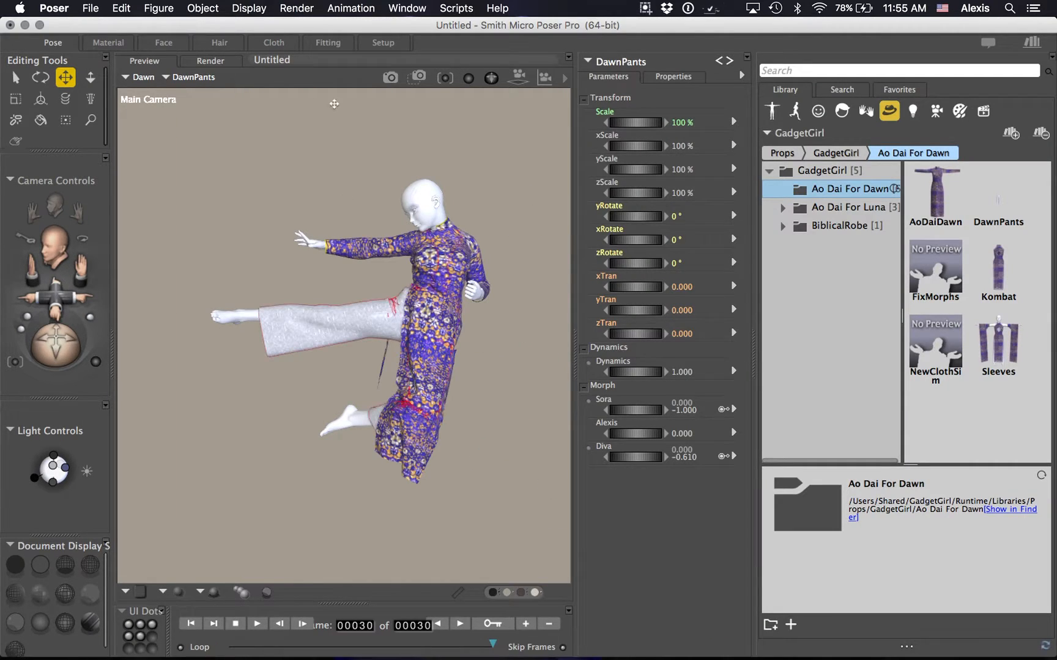
left_click(391, 77)
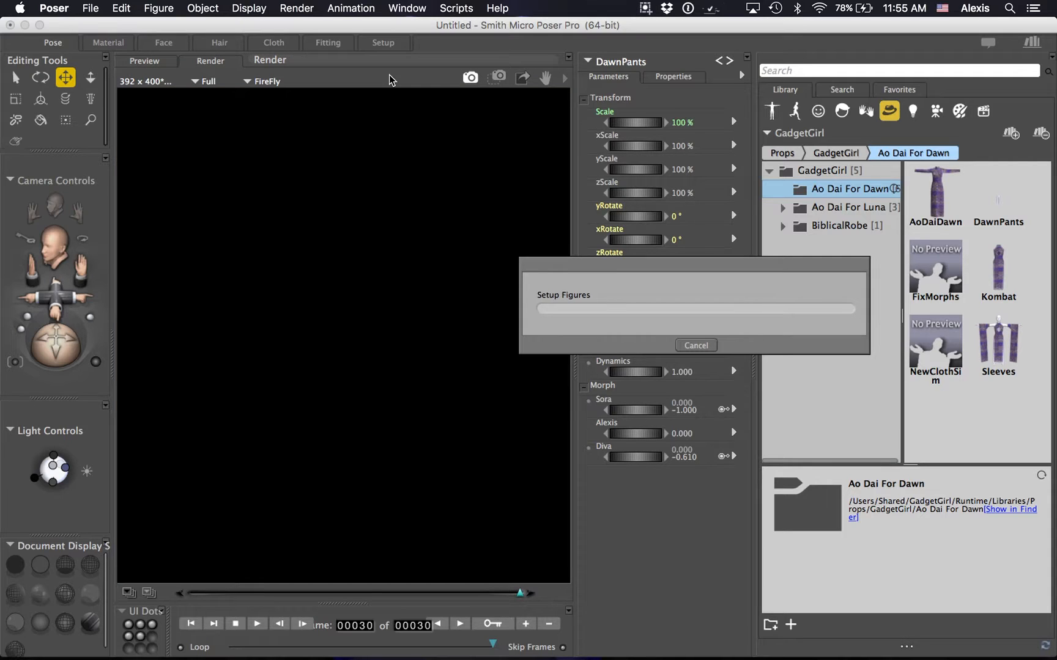